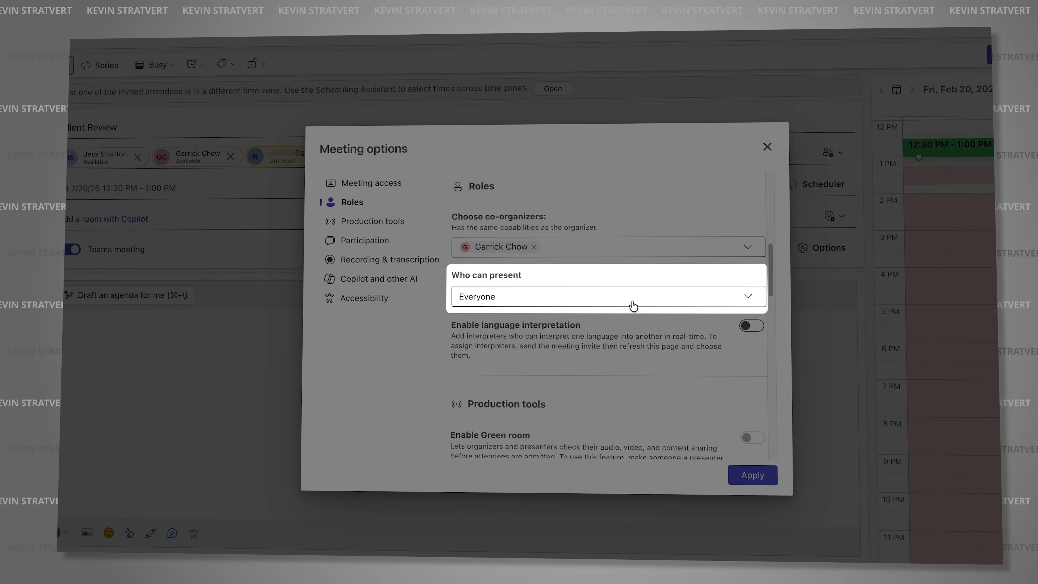
{"action": "left_click", "coordinate": [630, 301]}
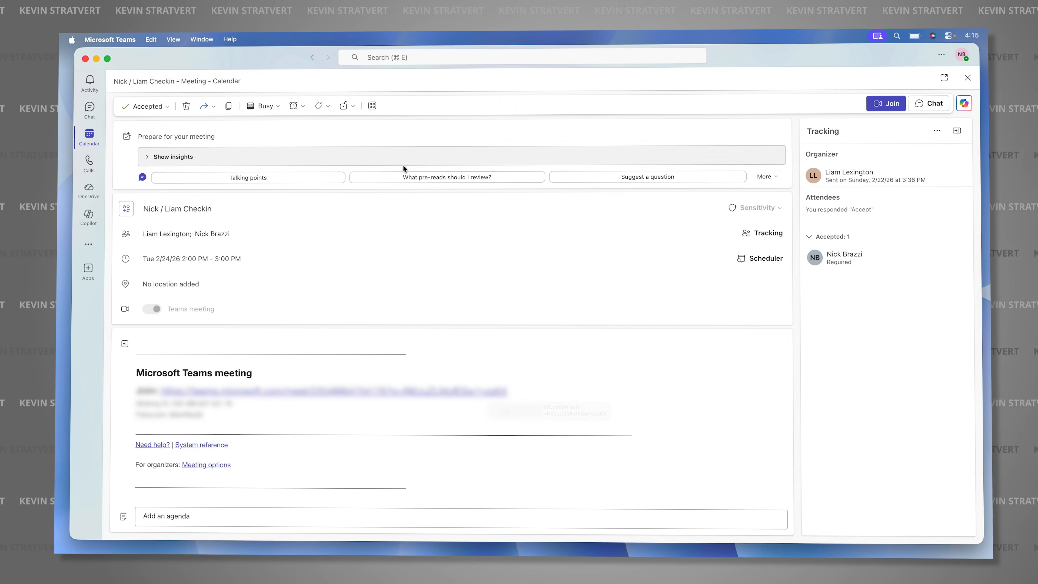
{"action": "left_click", "coordinate": [302, 107]}
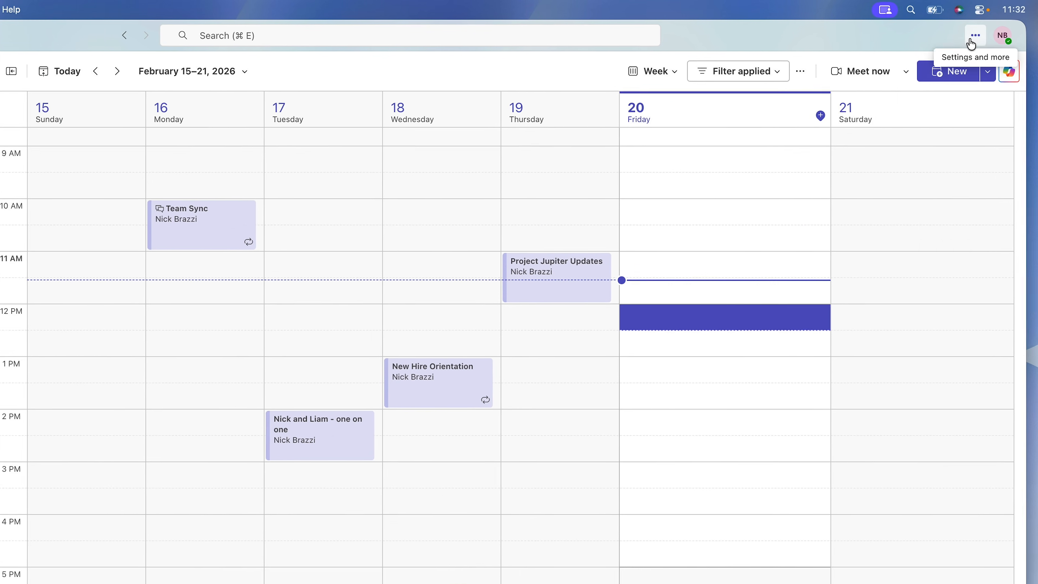
Open the device settings, review the audio setup and make a test call
{"action": "left_click", "coordinate": [984, 56]}
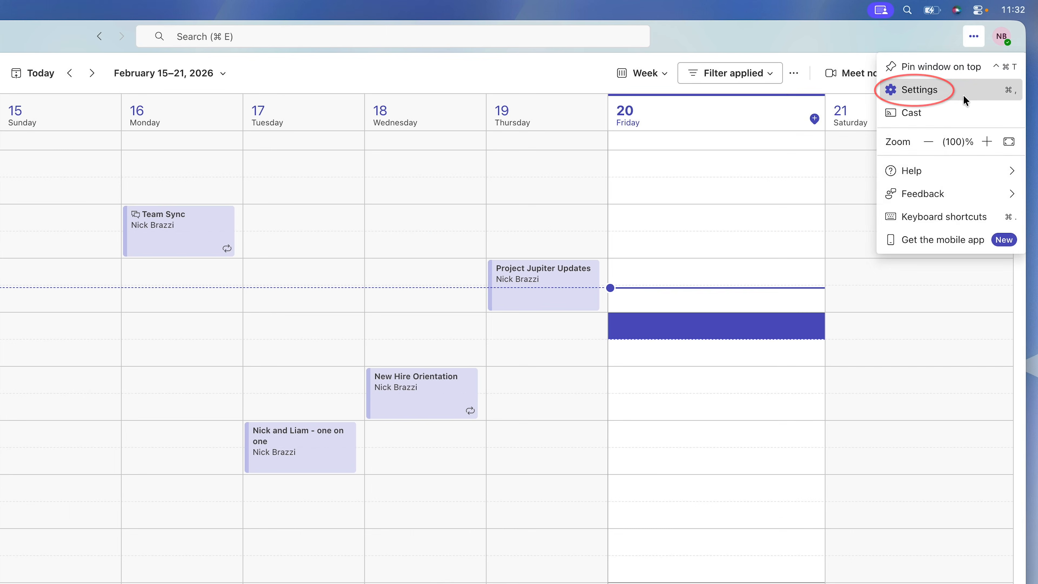
{"action": "left_click", "coordinate": [963, 93]}
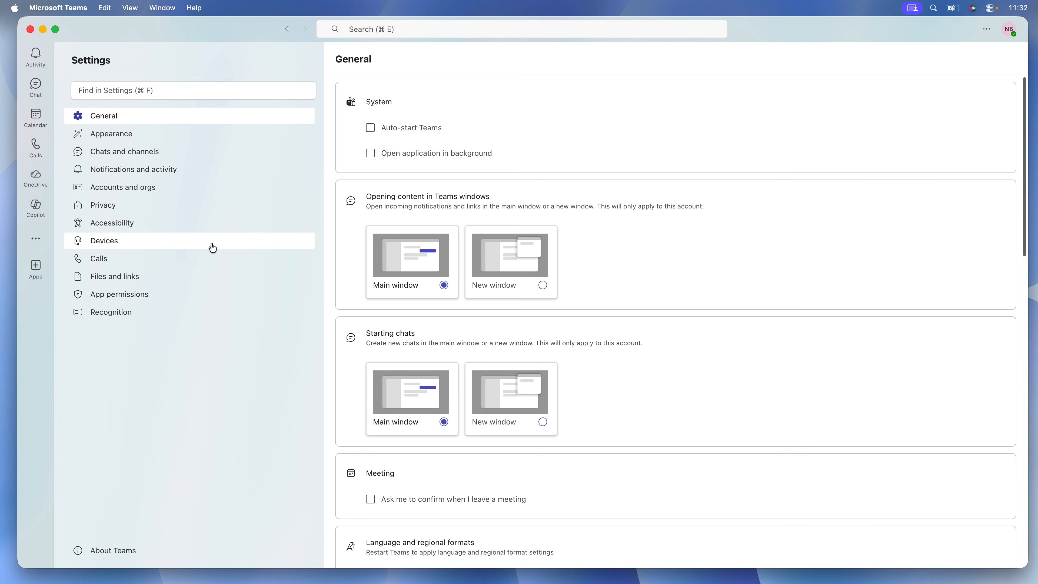
{"action": "left_click", "coordinate": [213, 247]}
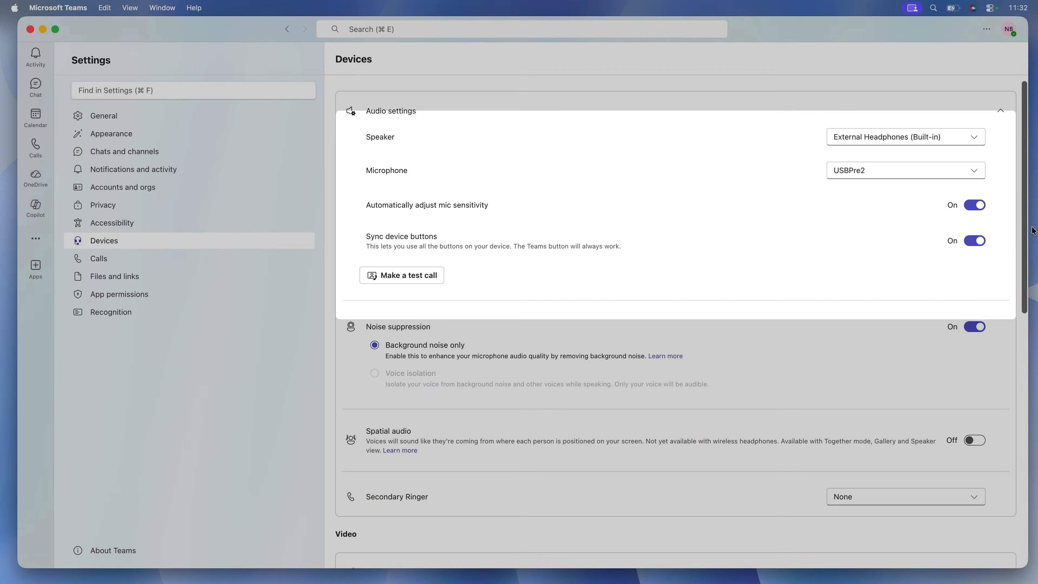
{"action": "left_click_drag", "start_coordinate": [1023, 197], "coordinate": [991, 186]}
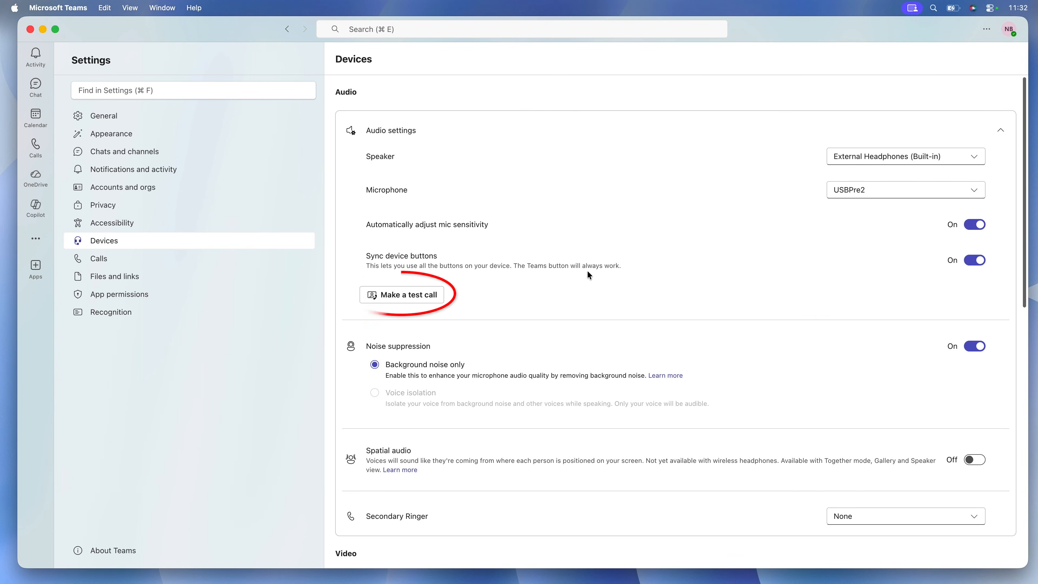
{"action": "left_click", "coordinate": [427, 299]}
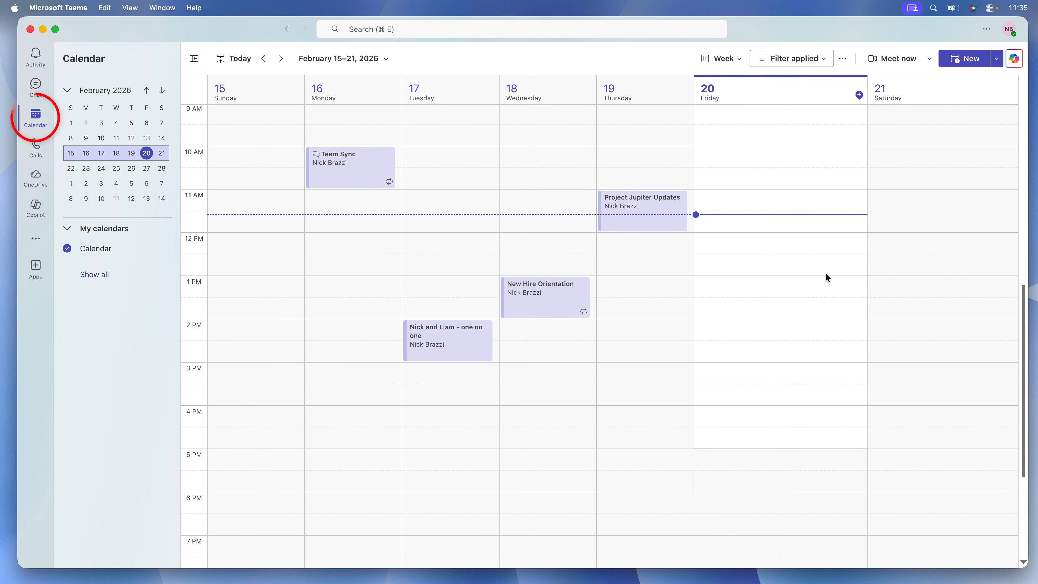
Start an instant meeting from the calendar and apply the In the zone 2 video background on the pre-join screen
{"action": "left_click", "coordinate": [891, 59]}
{"action": "left_click", "coordinate": [585, 338]}
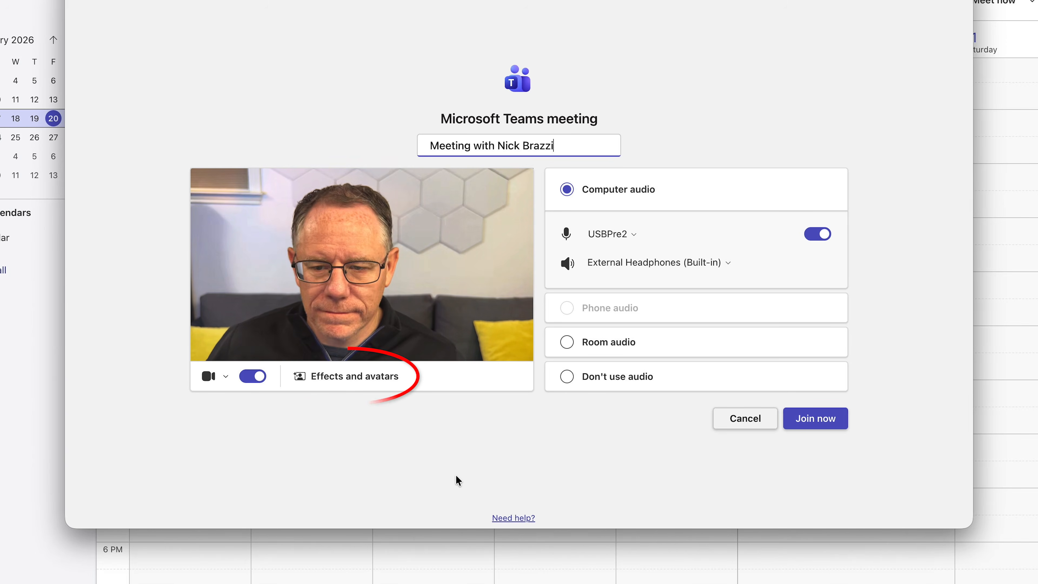
{"action": "left_click", "coordinate": [382, 382]}
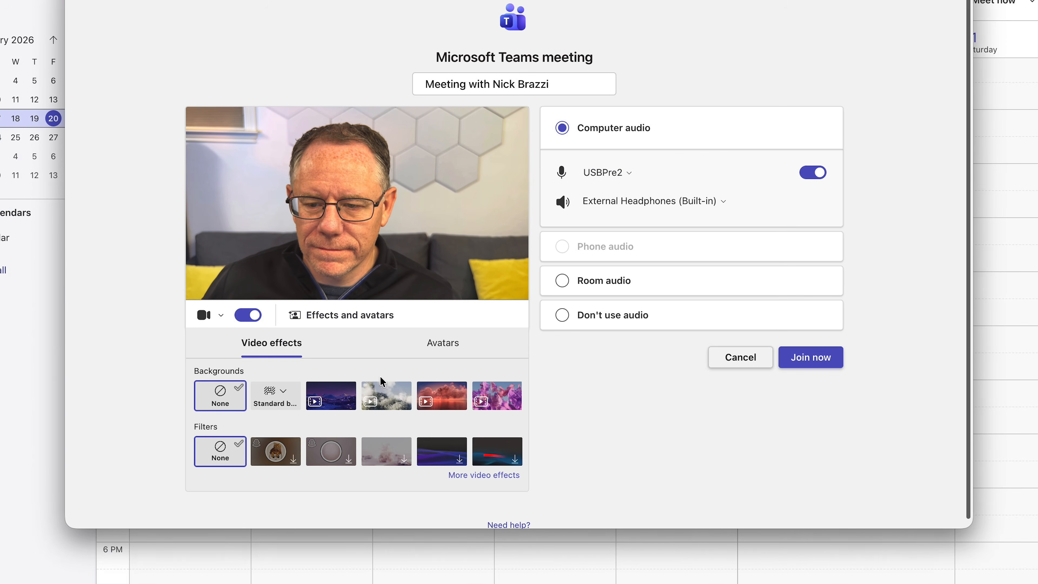
{"action": "left_click", "coordinate": [482, 475]}
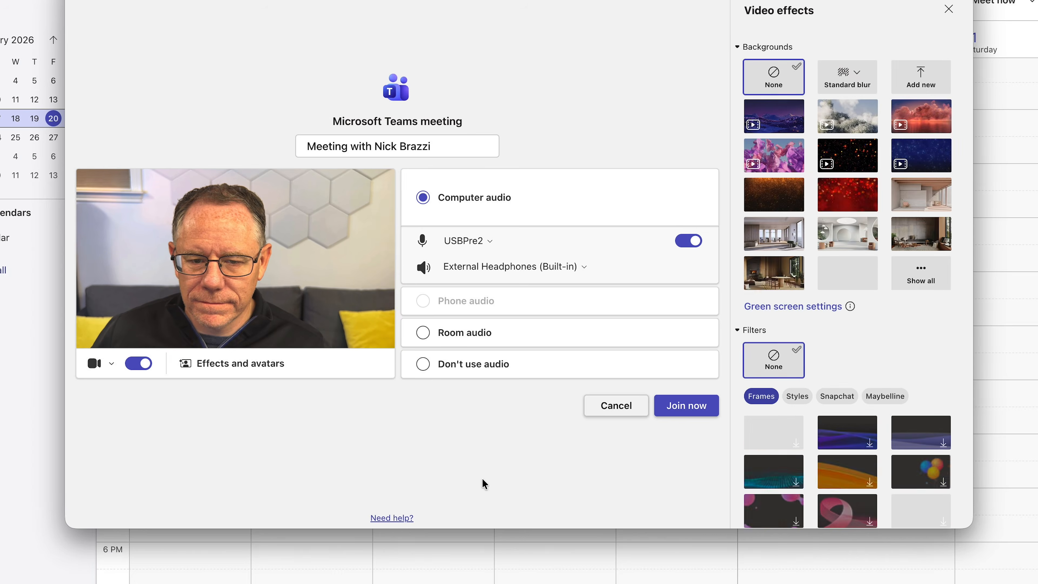
{"action": "left_click", "coordinate": [766, 242]}
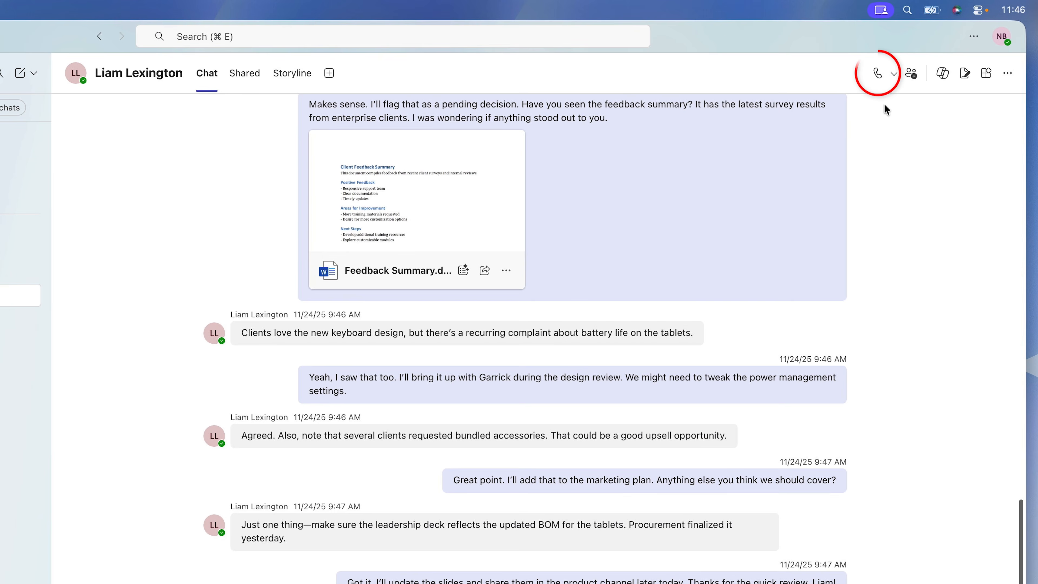
Start a call from the chat and request the first invited chat member to join it
{"action": "left_click", "coordinate": [893, 77]}
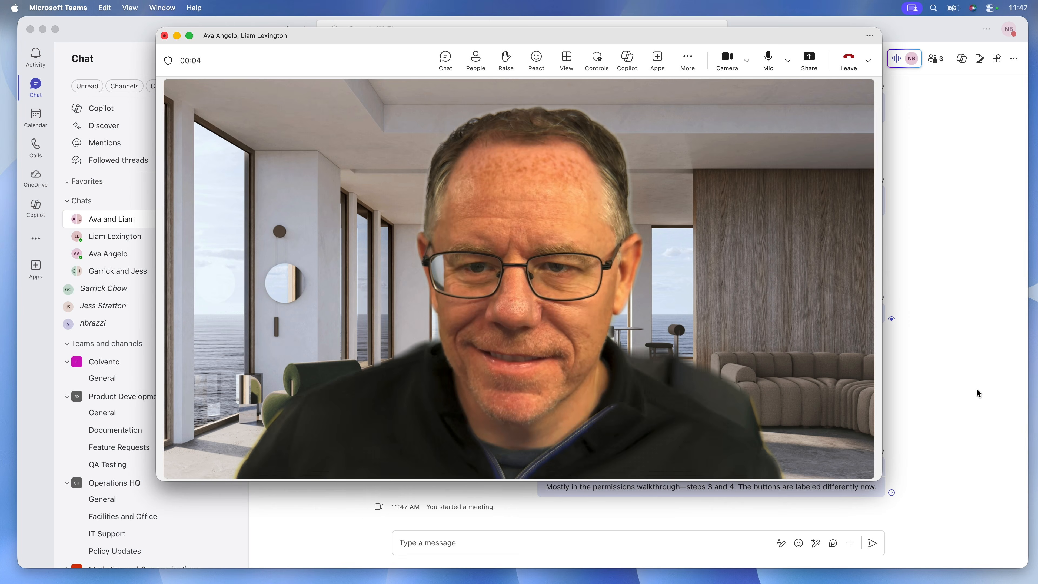
{"action": "left_click", "coordinate": [481, 69]}
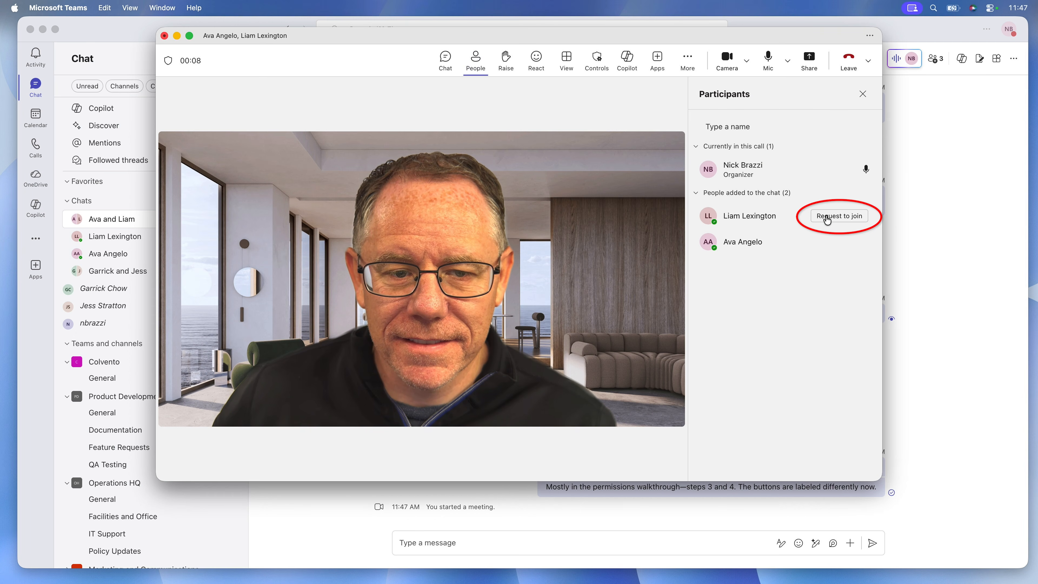
{"action": "left_click", "coordinate": [829, 217]}
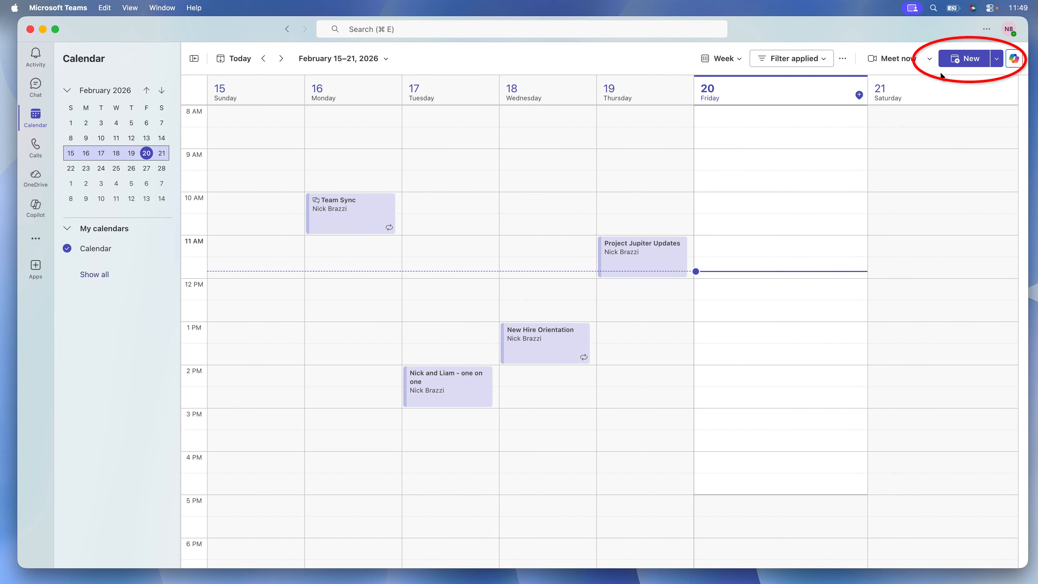
Create a new calendar event titled Client Review and add two colleagues as attendees
{"action": "left_click", "coordinate": [962, 61]}
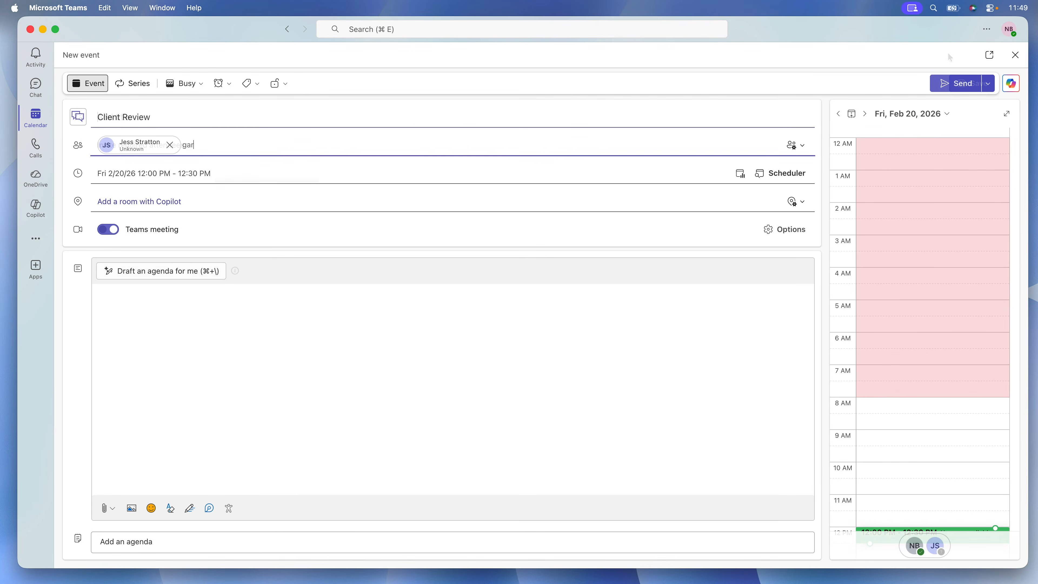
{"action": "key", "text": "Return"}
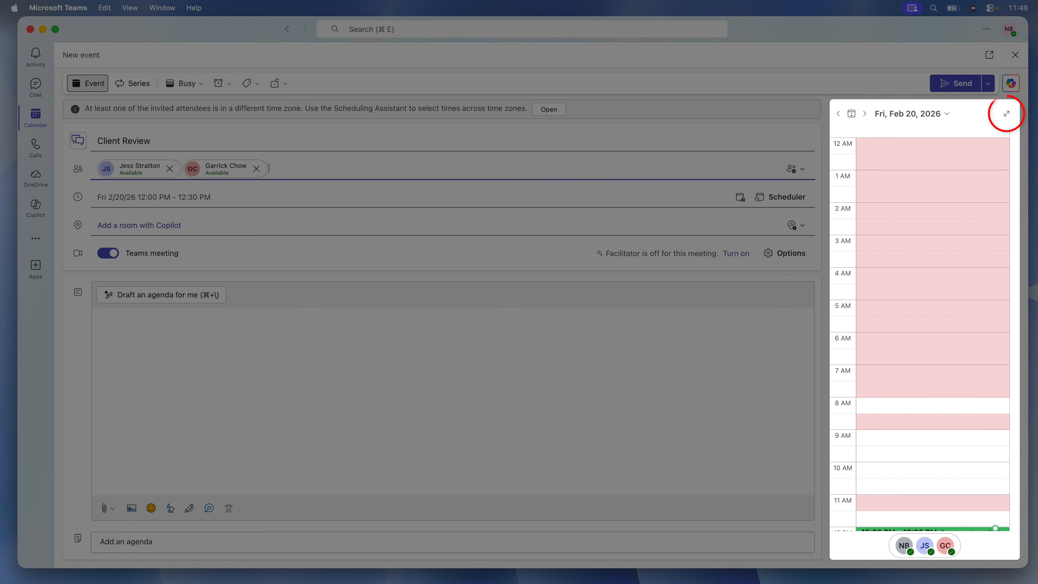
Move the event to the suggested 12:30 PM slot on Friday, February 20, 2026, and invite an external guest by e-mail address
{"action": "left_click", "coordinate": [1008, 116]}
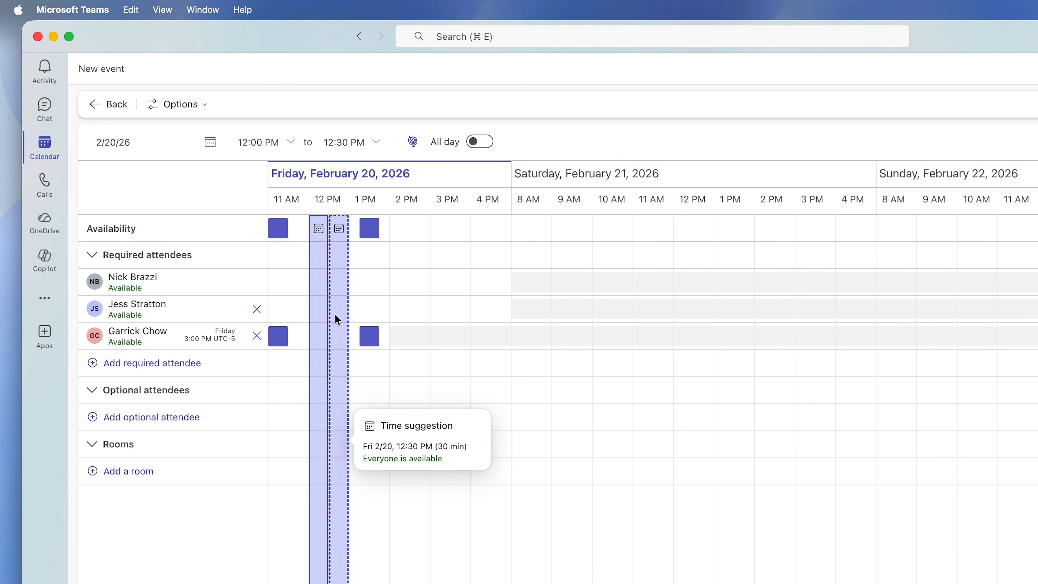
{"action": "left_click", "coordinate": [335, 314]}
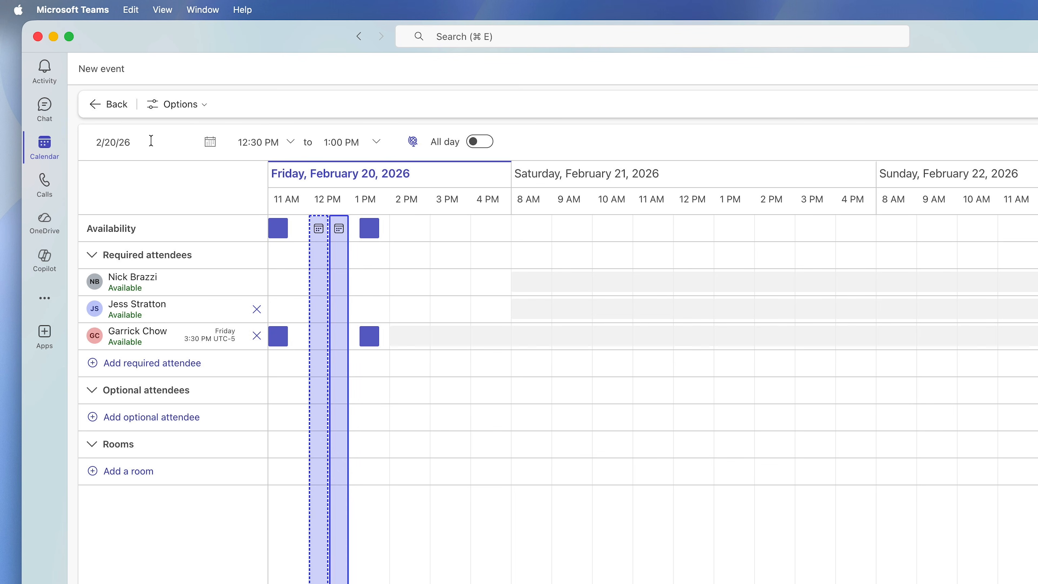
{"action": "left_click", "coordinate": [106, 110]}
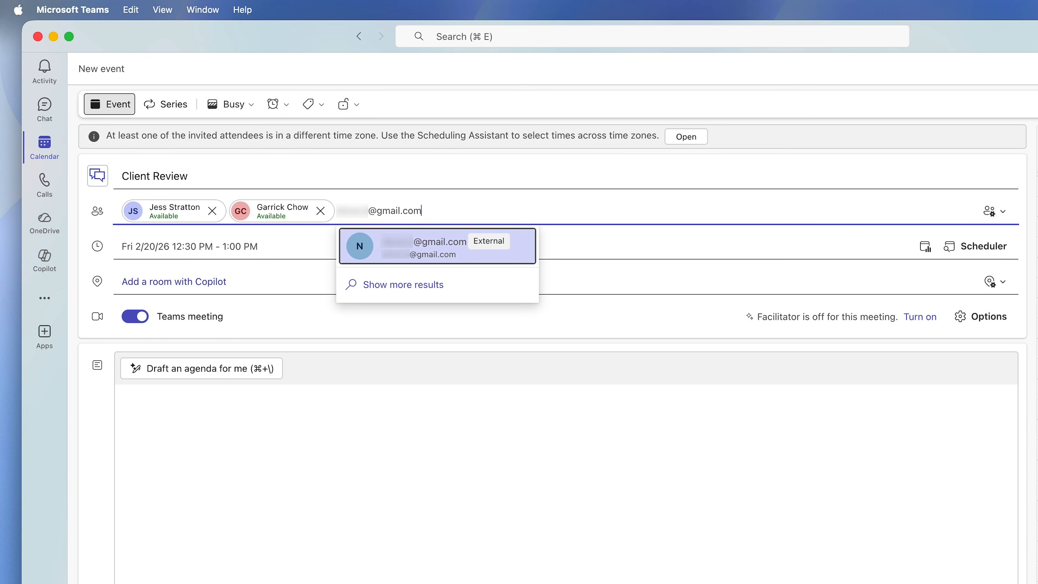
{"action": "key", "text": "Return"}
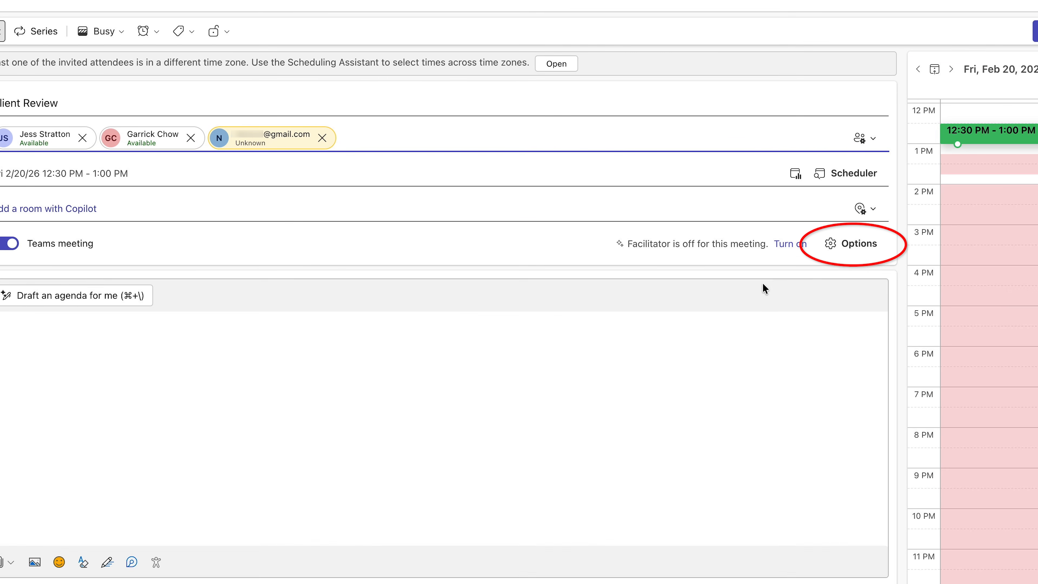
Review the choices for who can bypass the lobby in the Client Review meeting options
{"action": "left_click", "coordinate": [848, 245]}
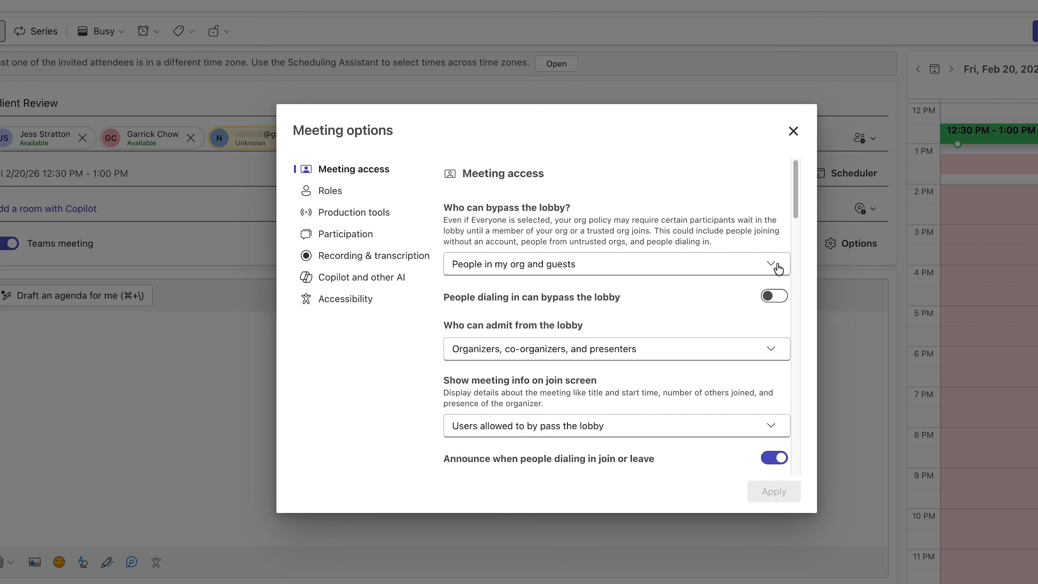
{"action": "left_click", "coordinate": [776, 266]}
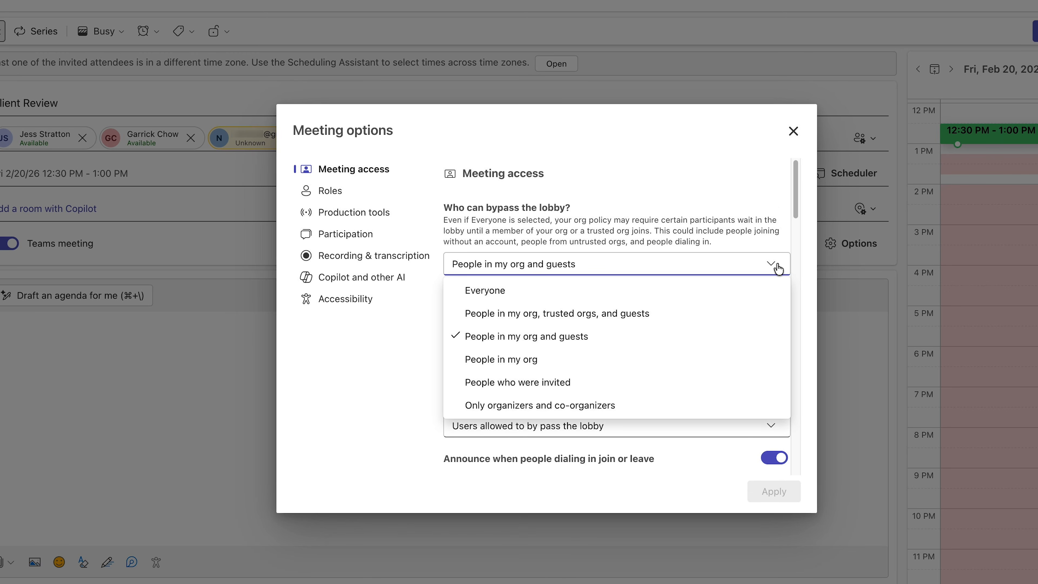
{"action": "left_click", "coordinate": [771, 200]}
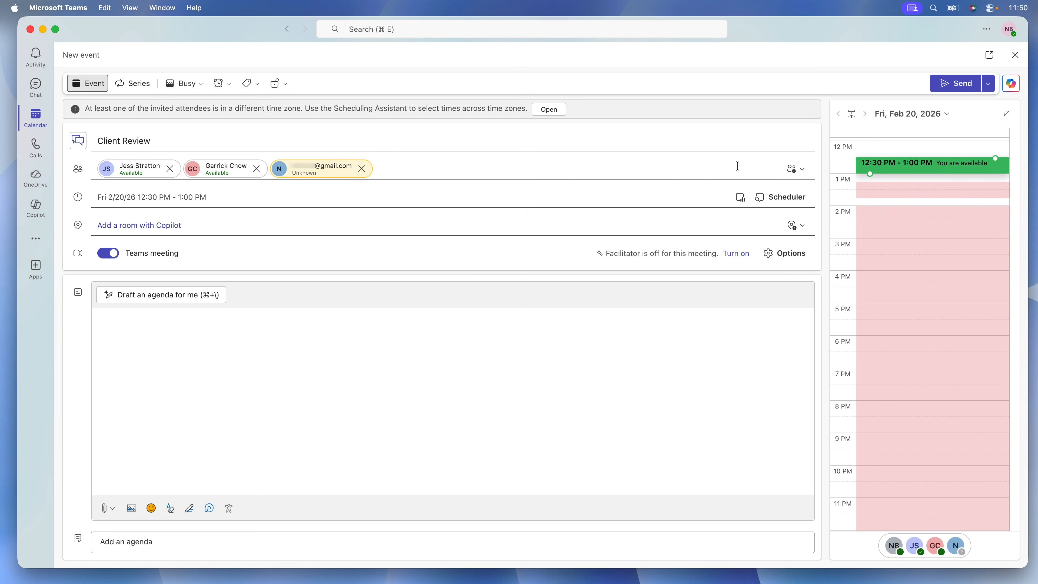
Assign the second attendee as co-organizer in the meeting's roles and open the choices for who can present
{"action": "left_click", "coordinate": [790, 253]}
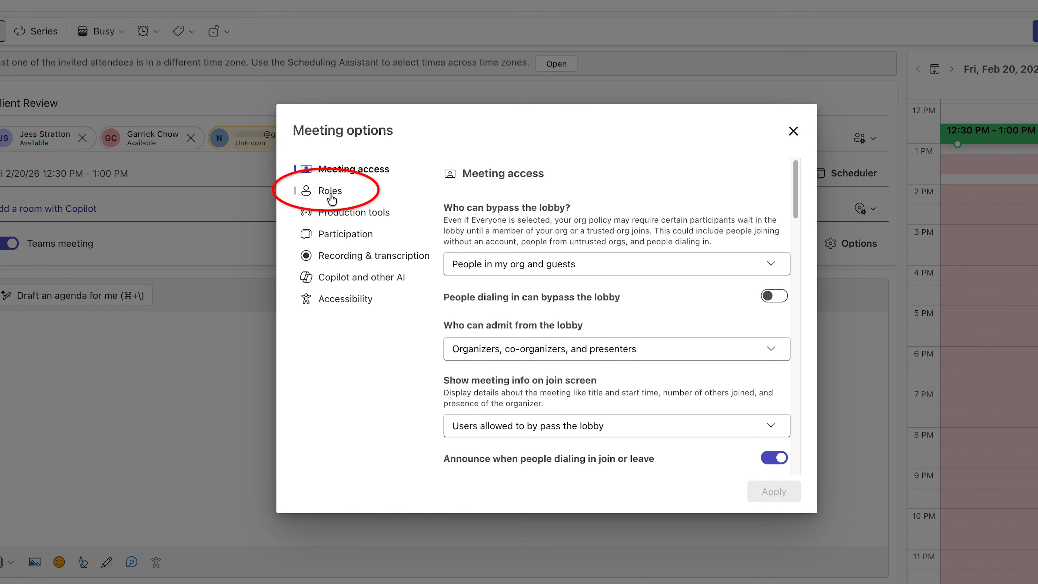
{"action": "left_click", "coordinate": [331, 199]}
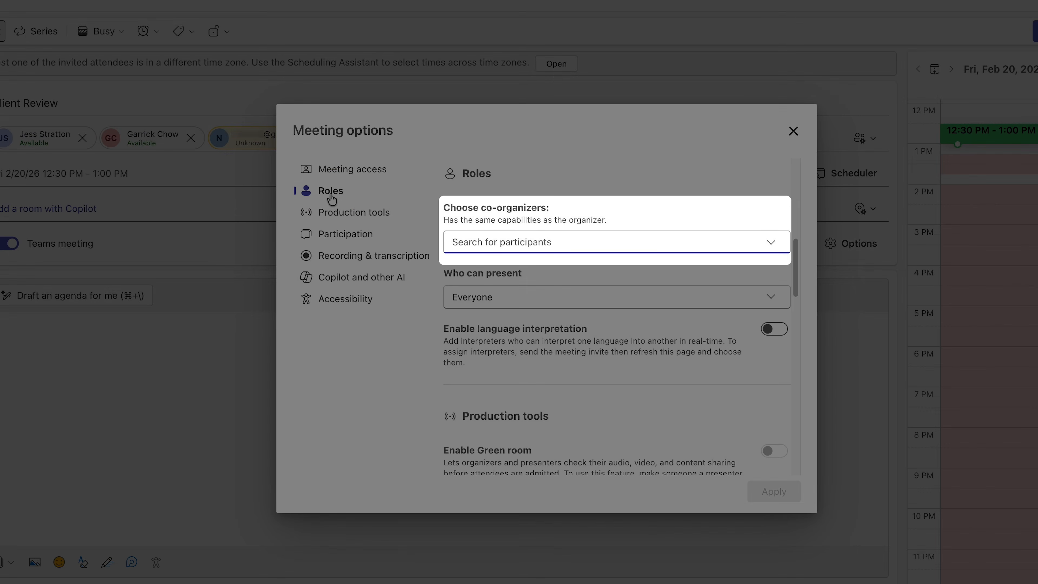
{"action": "type", "text": "garr"}
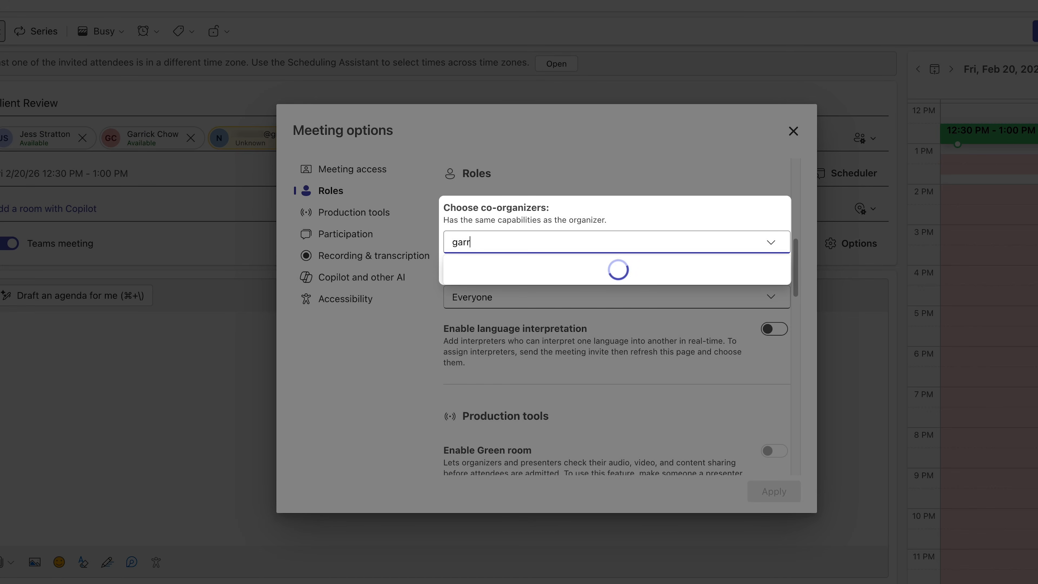
{"action": "left_click", "coordinate": [465, 270]}
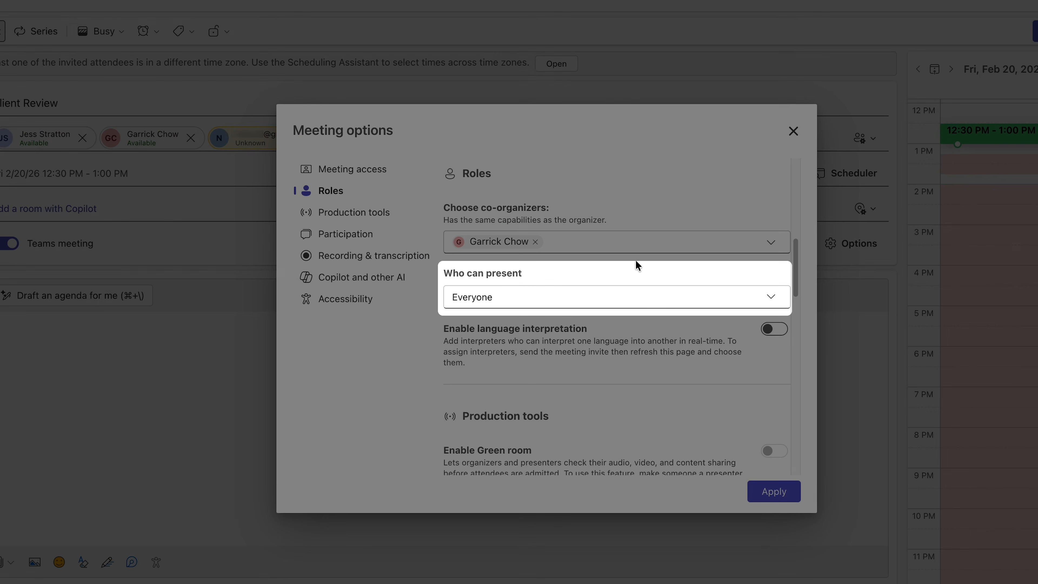
{"action": "left_click", "coordinate": [644, 305]}
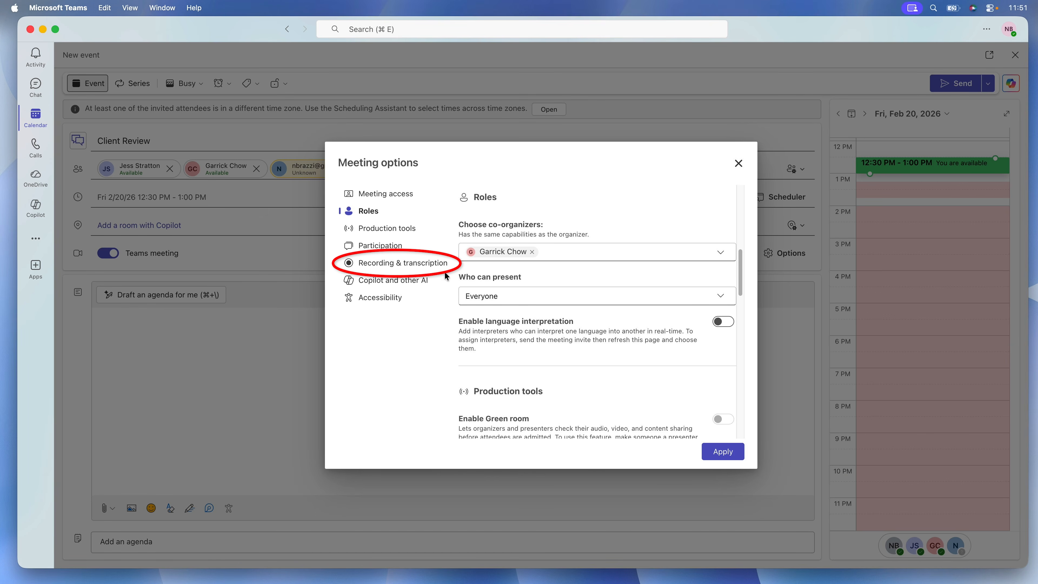
Turn on automatic recording and transcription for the Client Review meeting
{"action": "left_click", "coordinate": [428, 270]}
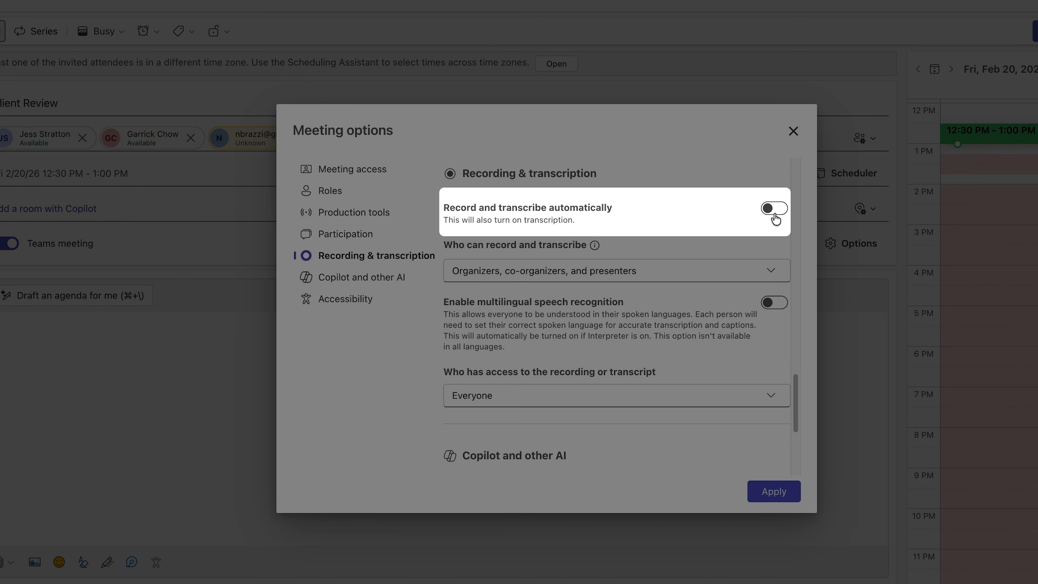
{"action": "left_click", "coordinate": [775, 216]}
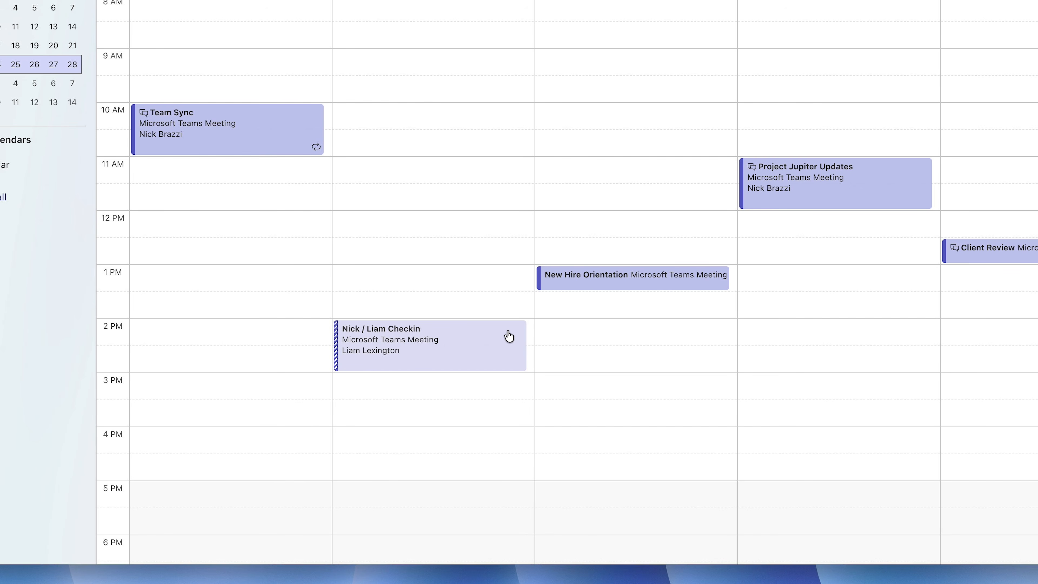
Accept the check-in meeting invitation for Tuesday, February 24, 2:00 PM
{"action": "left_click", "coordinate": [497, 353]}
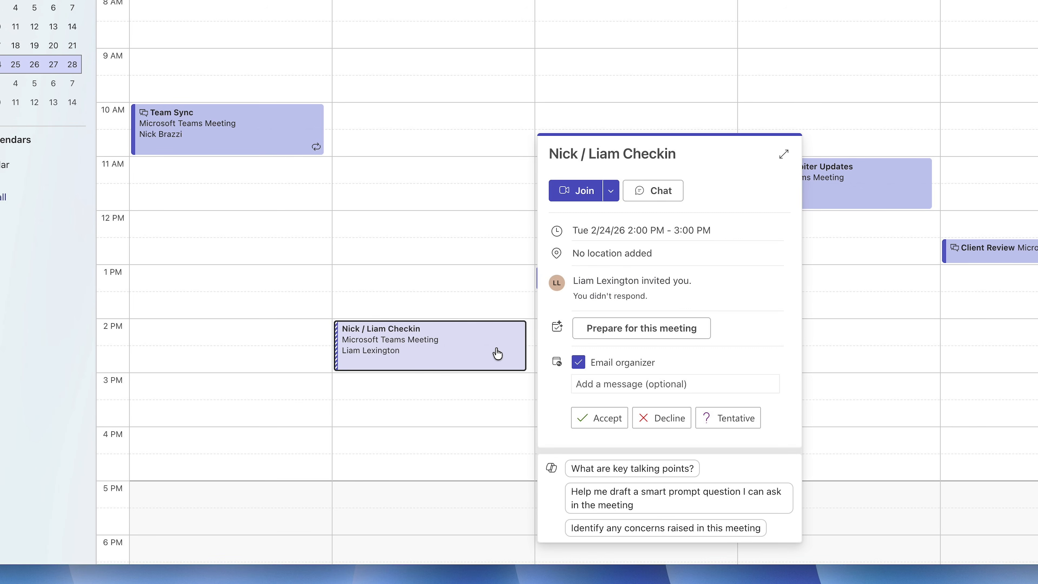
{"action": "left_click", "coordinate": [589, 422]}
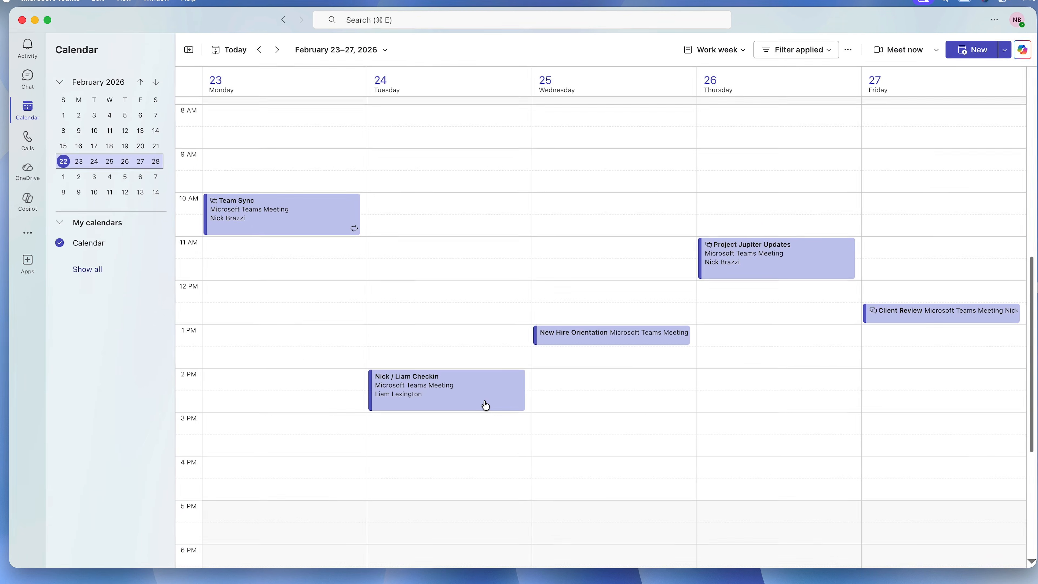
Open the full details of the accepted check-in meeting and add an email reminder to it
{"action": "double_click", "coordinate": [477, 364]}
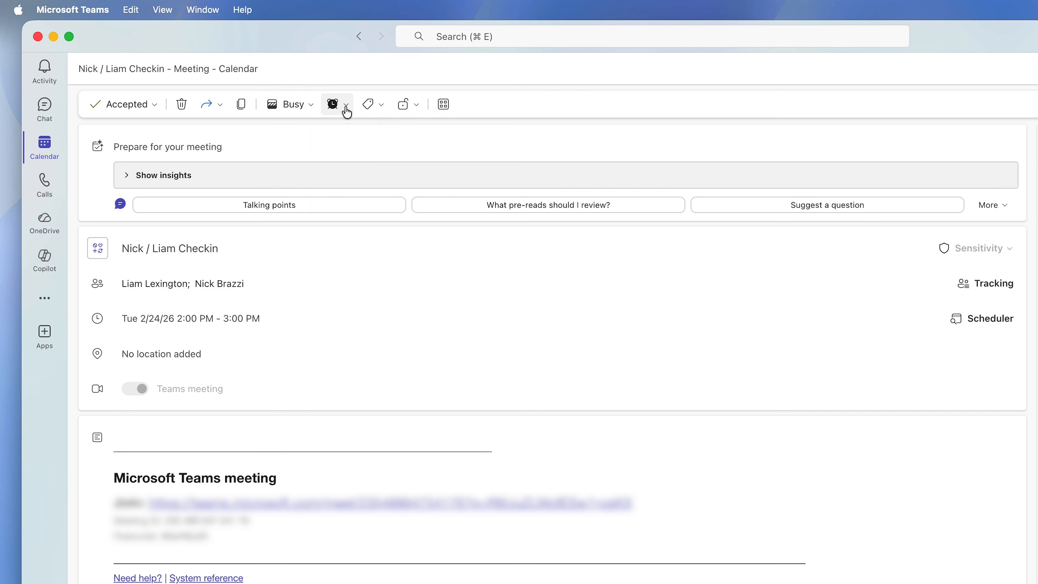
{"action": "left_click", "coordinate": [346, 105]}
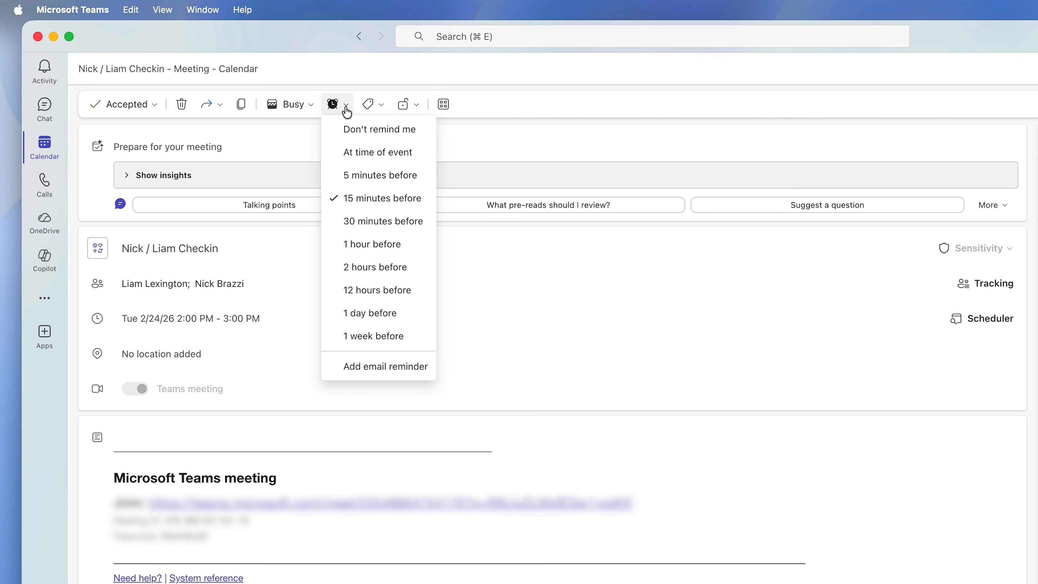
{"action": "left_click", "coordinate": [412, 365]}
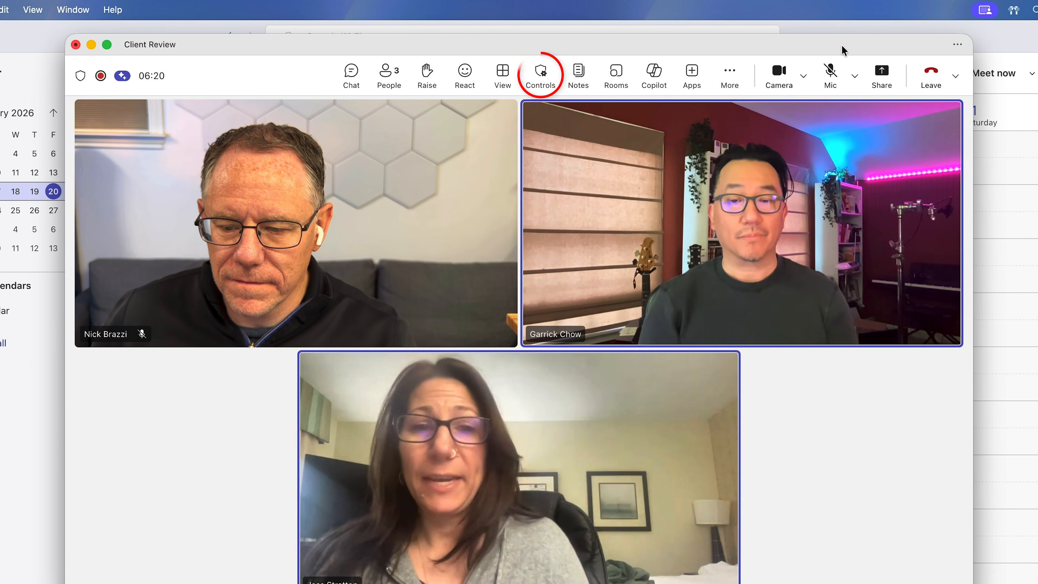
Open the organizer controls in the running Client Review meeting
{"action": "left_click", "coordinate": [539, 73]}
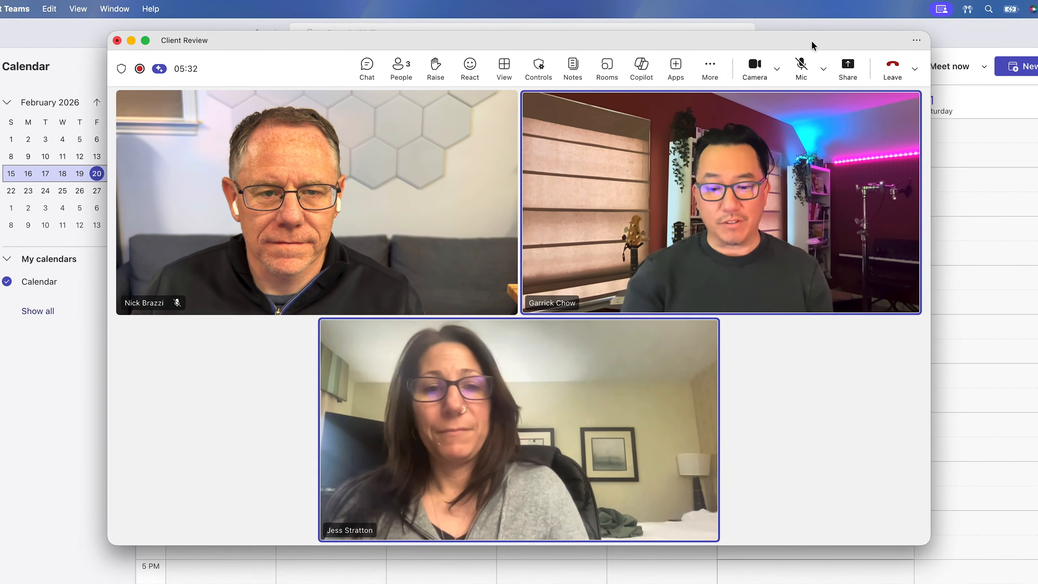
Unmute temporarily to speak in the Client Review meeting, and turn the microphone on
{"action": "key", "text": "alt+space"}
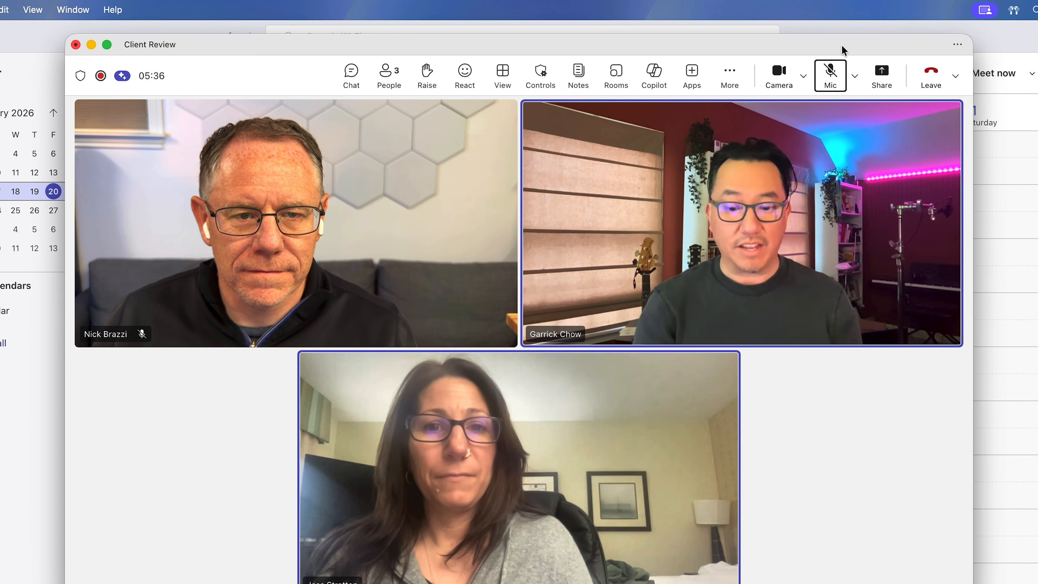
{"action": "key", "text": "alt+space"}
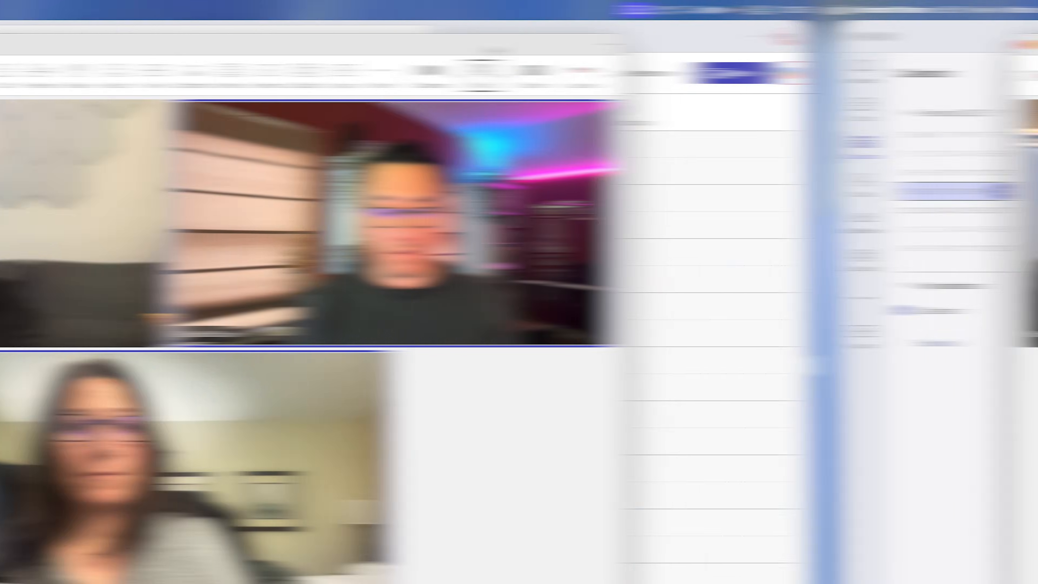
{"action": "key", "text": "alt+space"}
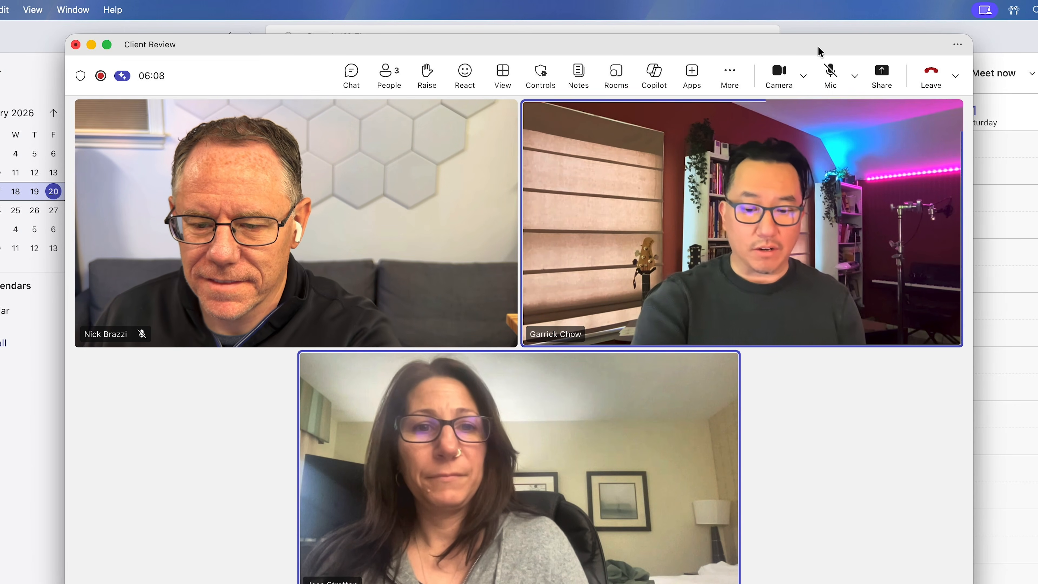
{"action": "left_click", "coordinate": [830, 73]}
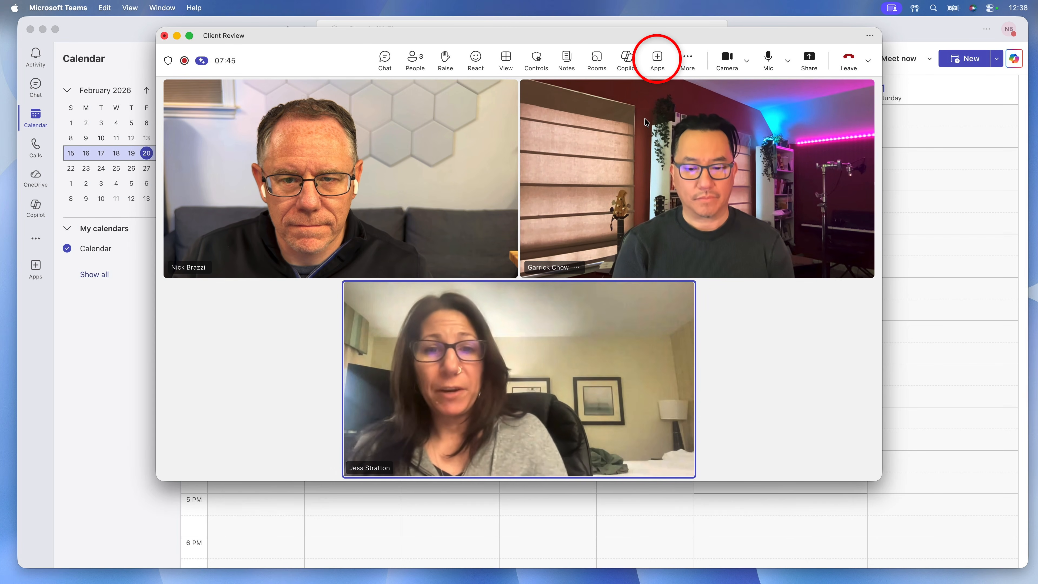
Search the meeting apps for "poll" and add the Polly app to the Client Review meeting
{"action": "left_click", "coordinate": [658, 66]}
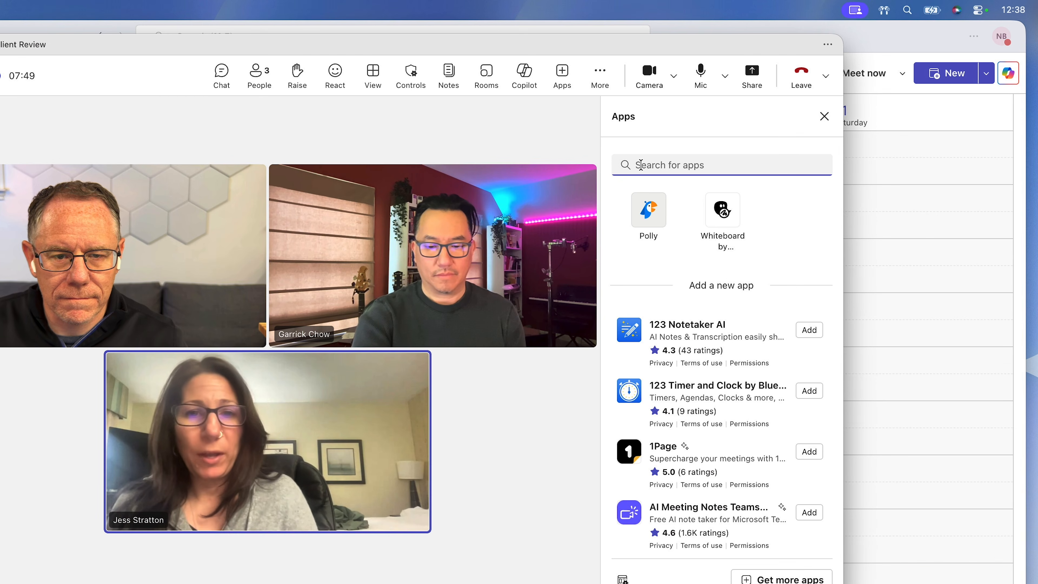
{"action": "type", "text": "p"}
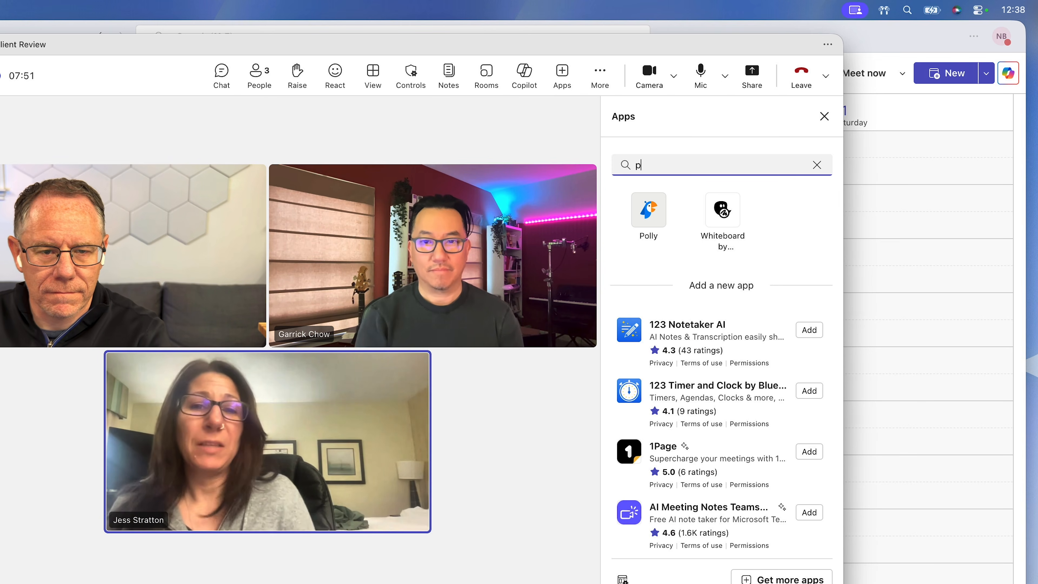
{"action": "type", "text": "oll"}
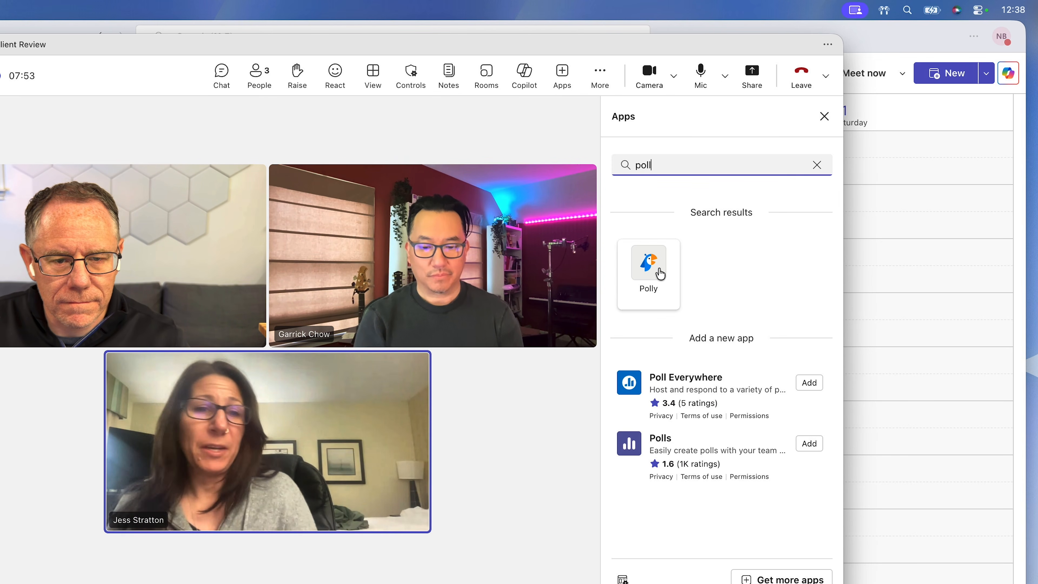
{"action": "left_click", "coordinate": [661, 273]}
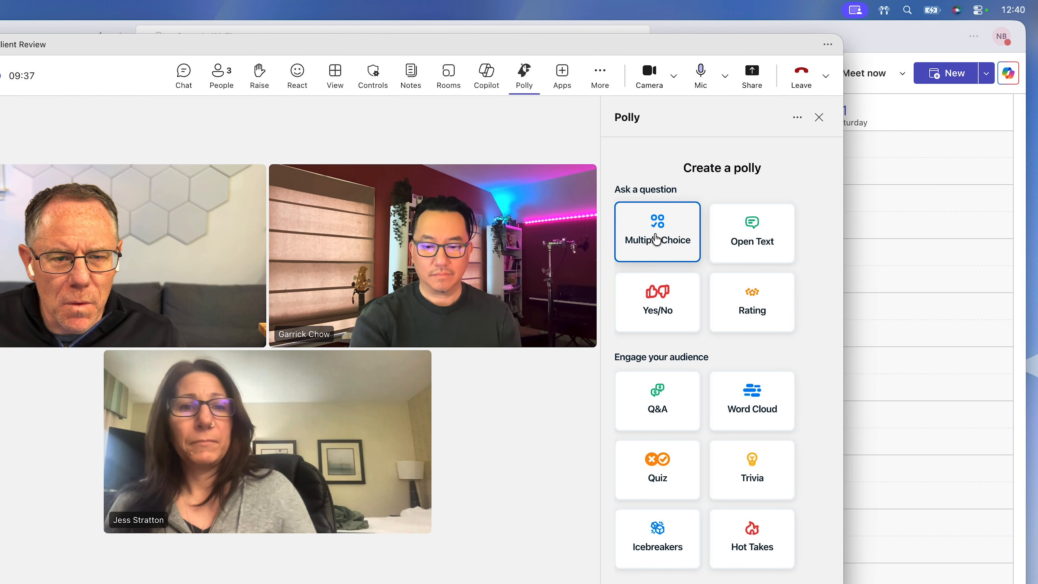
Create and send a poll asking "What is the most common request from your clients" with choices Regular meetings with client services, On-site support, Flexible pricing, Custom Software
{"action": "left_click", "coordinate": [655, 237]}
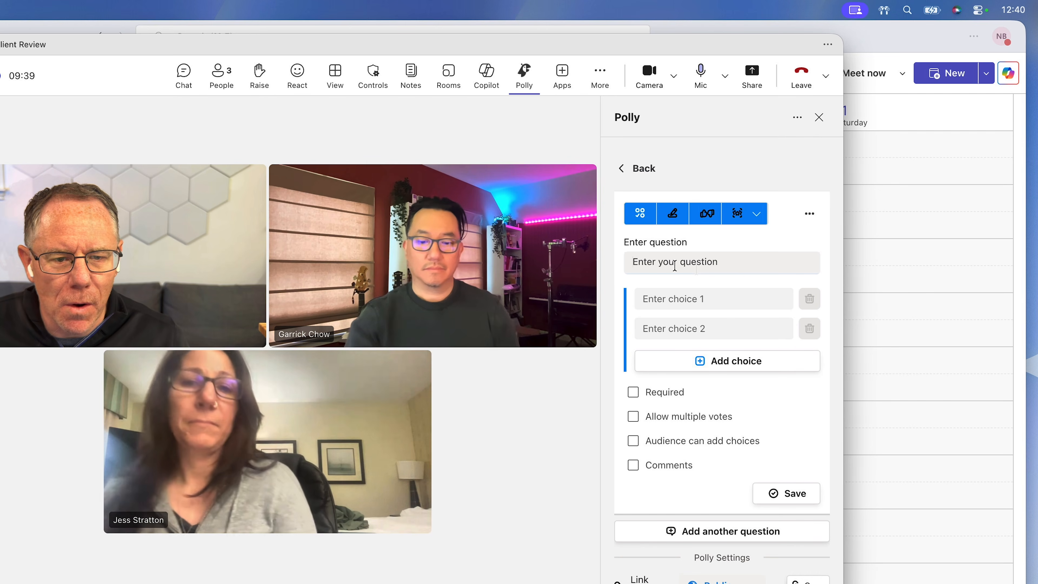
{"action": "type", "text": "What is "}
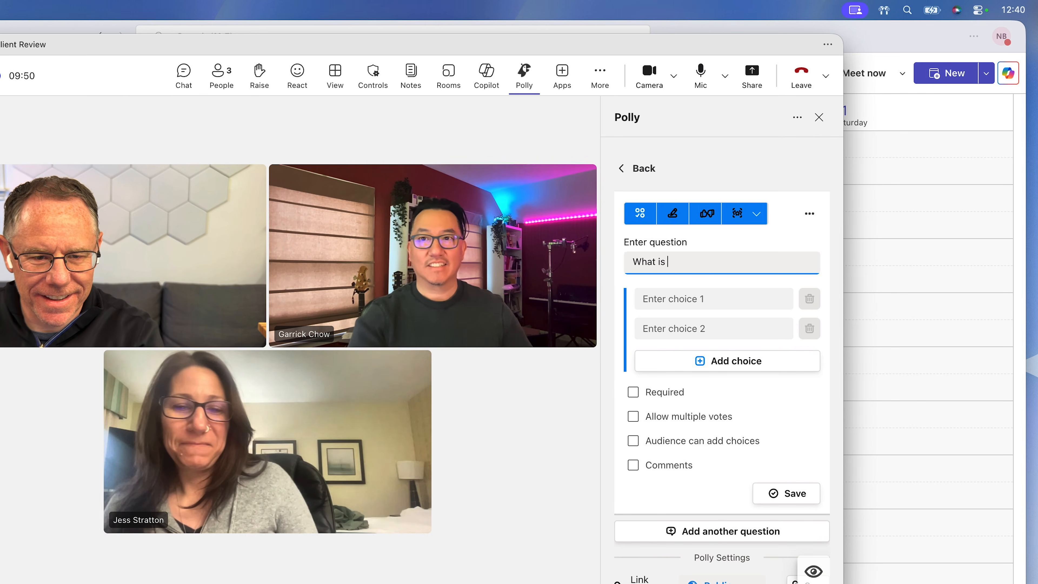
{"action": "type", "text": "the most common request from your clients"}
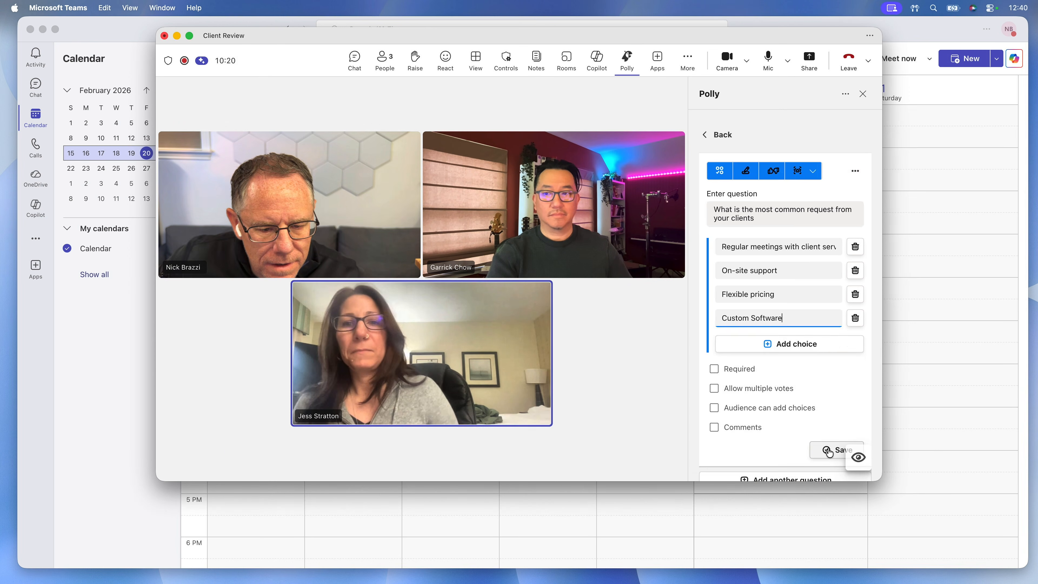
{"action": "left_click", "coordinate": [782, 562]}
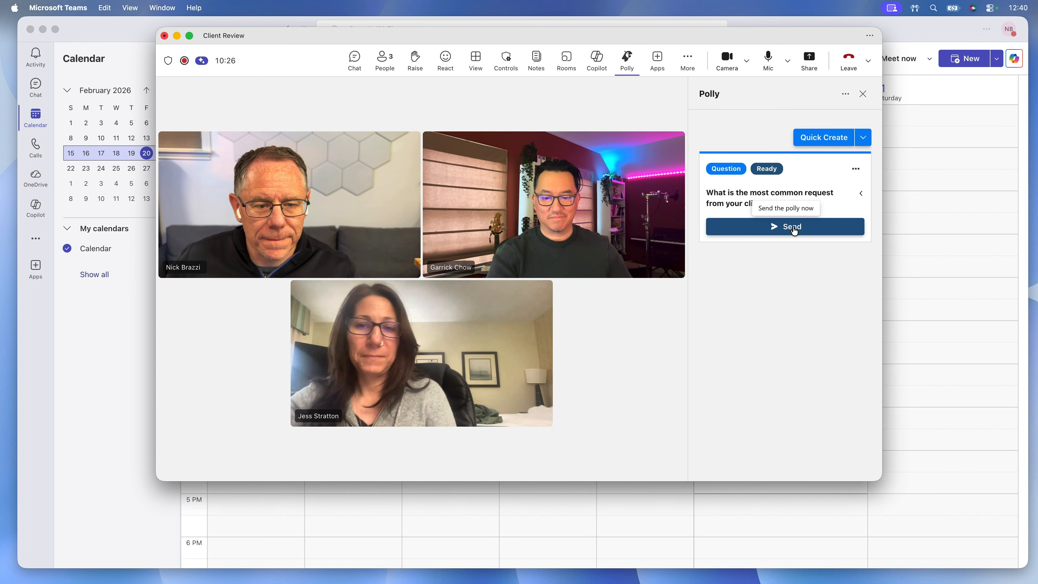
{"action": "left_click", "coordinate": [792, 227]}
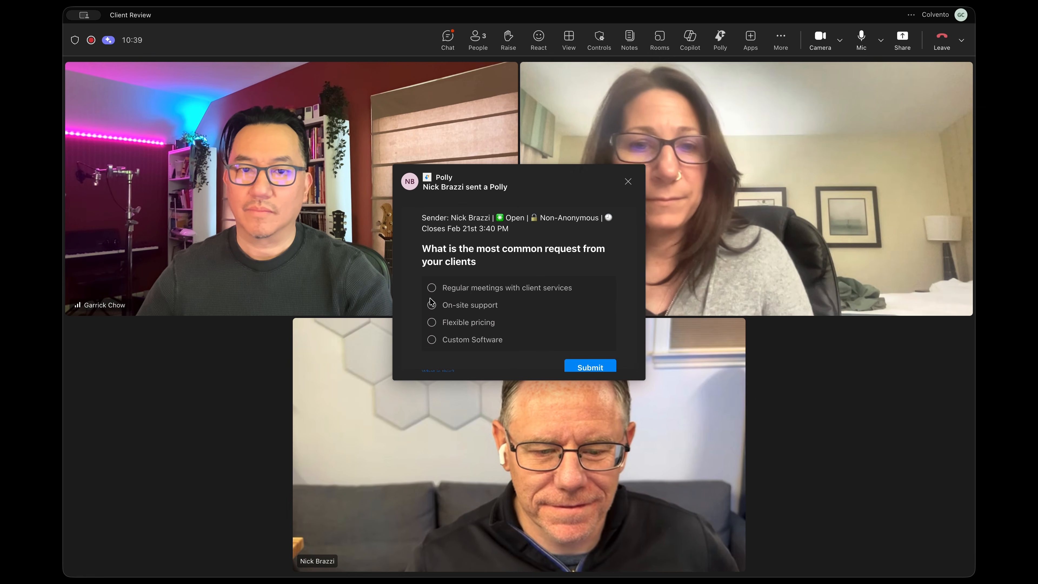
Answer the poll as a participant with "Regular meetings with client services" and submit the vote
{"action": "left_click", "coordinate": [431, 288]}
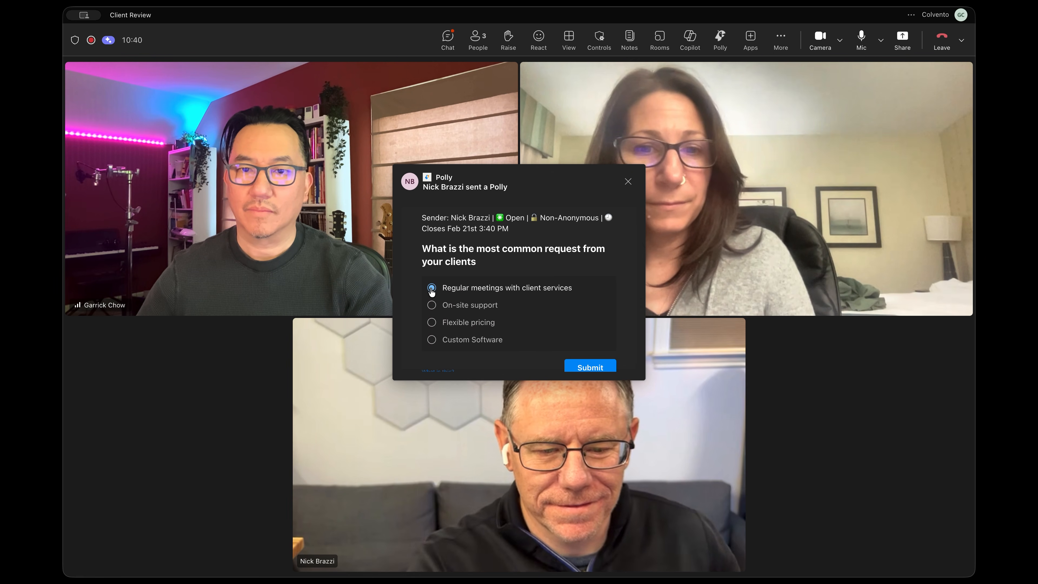
{"action": "left_click", "coordinate": [604, 367]}
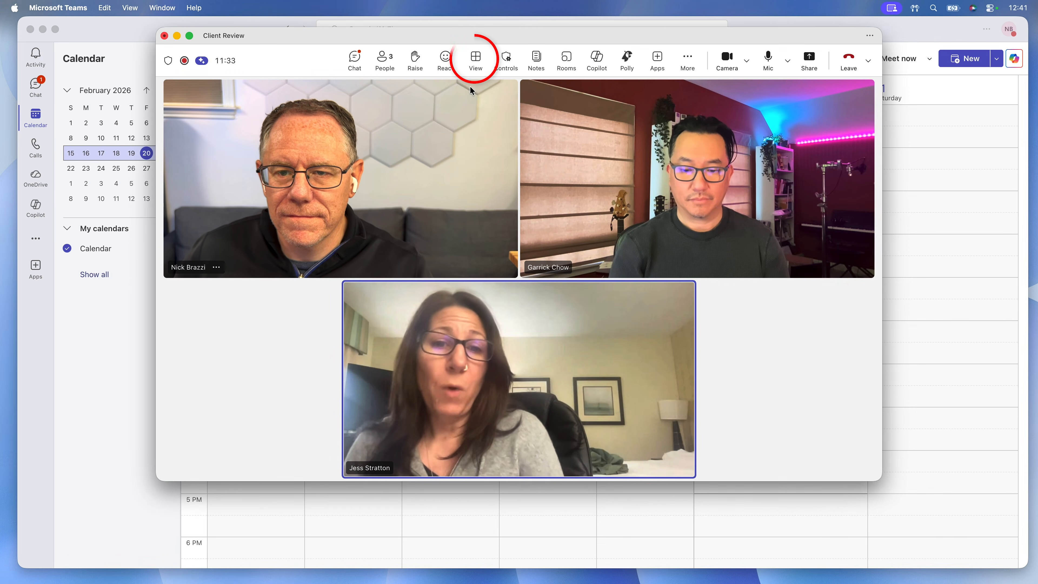
Switch the Client Review meeting layout to Speaker and open the additional view options
{"action": "left_click", "coordinate": [475, 59]}
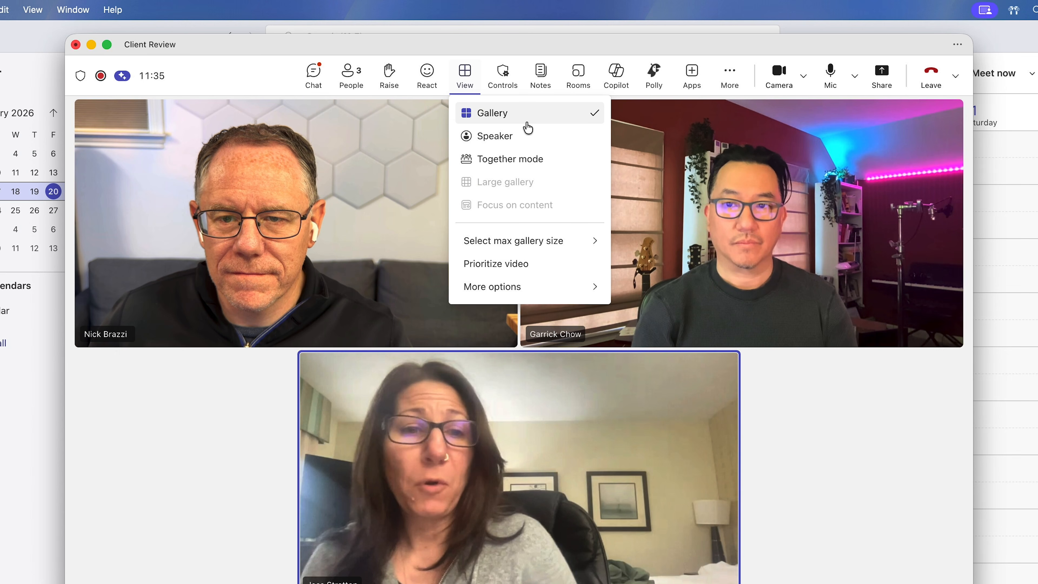
{"action": "left_click", "coordinate": [533, 136]}
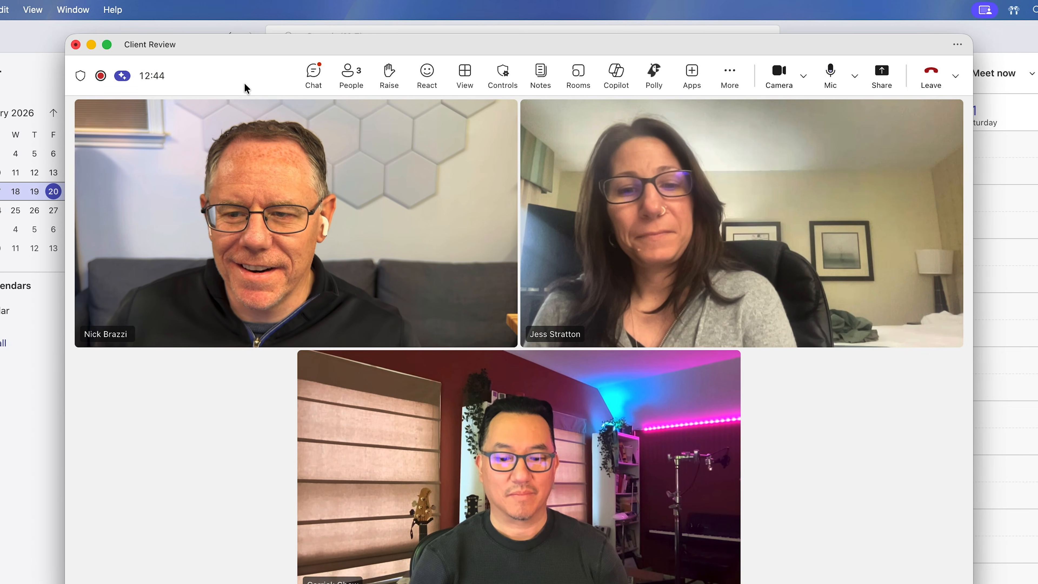
{"action": "left_click", "coordinate": [464, 74]}
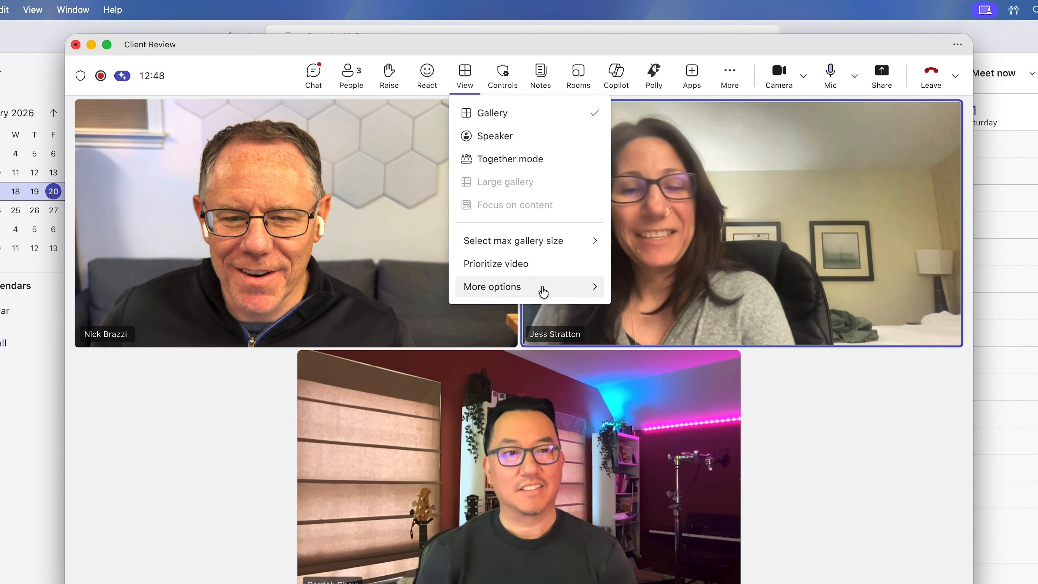
{"action": "mouse_move", "coordinate": [541, 291]}
{"action": "left_click", "coordinate": [697, 354]}
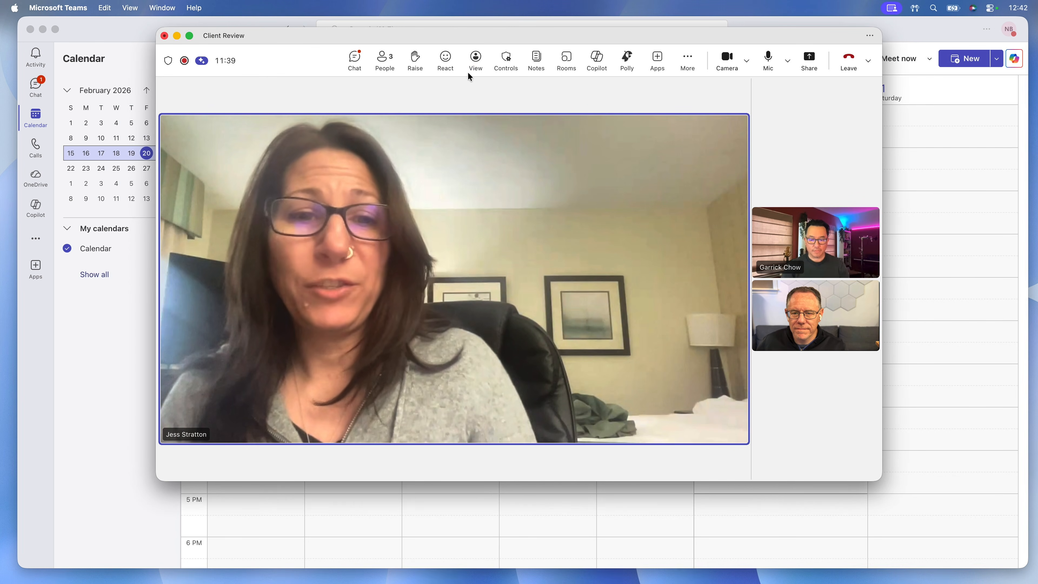
Switch the meeting layout to Together mode and apply the Auditorium Dark scene for everyone
{"action": "left_click", "coordinate": [475, 60]}
{"action": "left_click", "coordinate": [511, 127]}
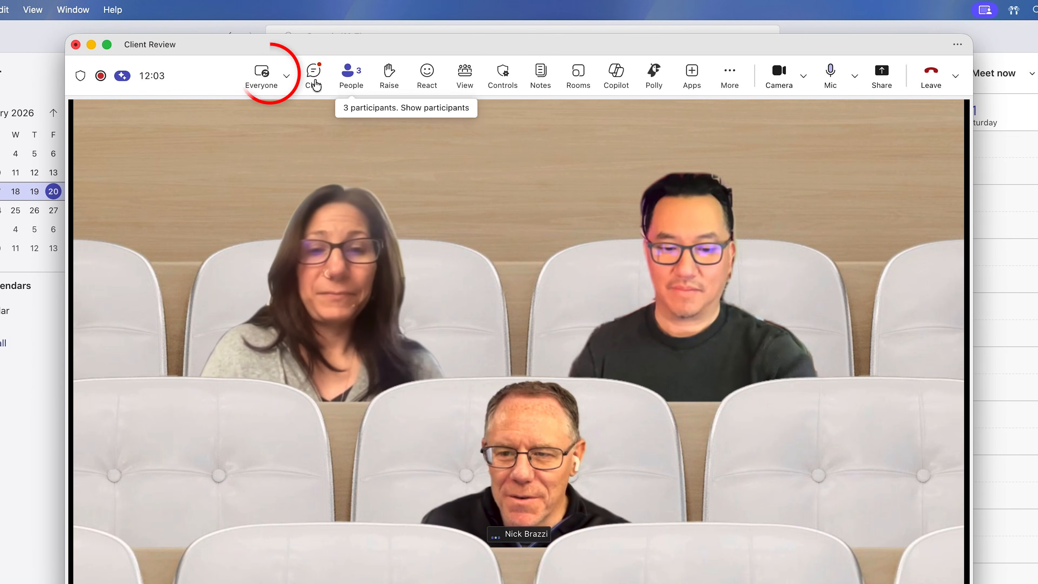
{"action": "left_click", "coordinate": [287, 78]}
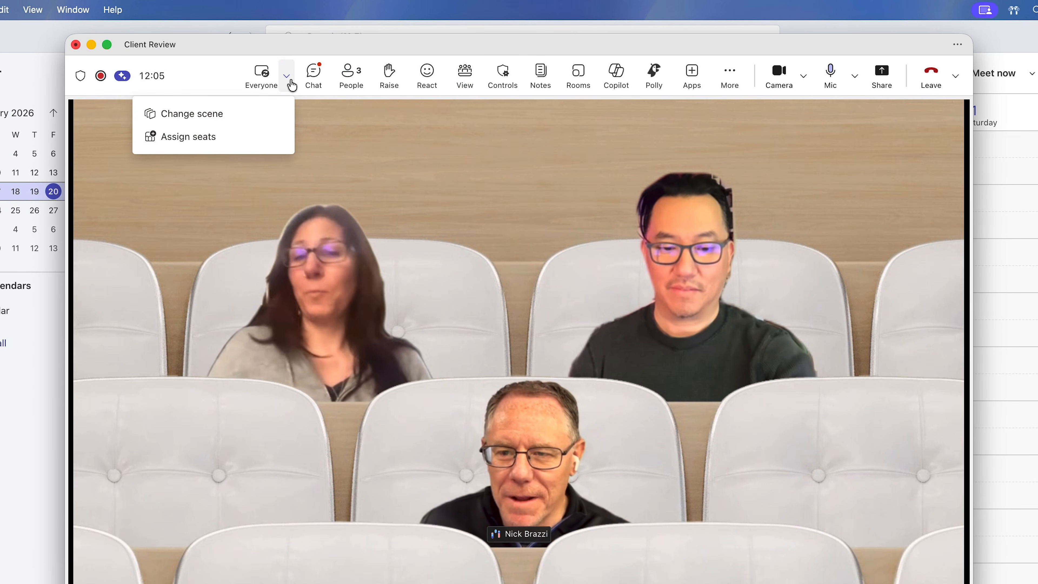
{"action": "left_click", "coordinate": [255, 114]}
{"action": "left_click", "coordinate": [533, 293]}
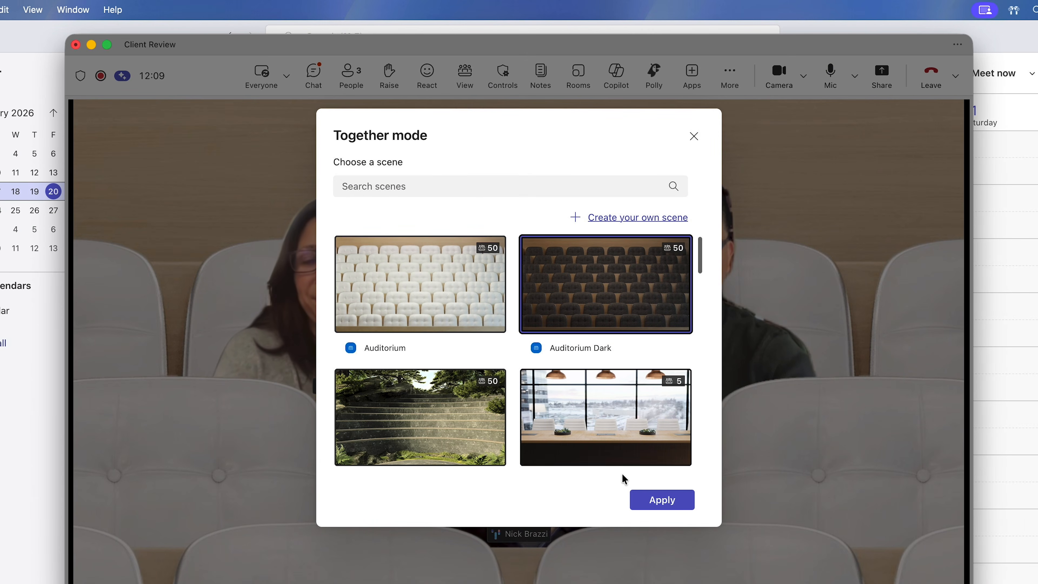
{"action": "left_click", "coordinate": [662, 503]}
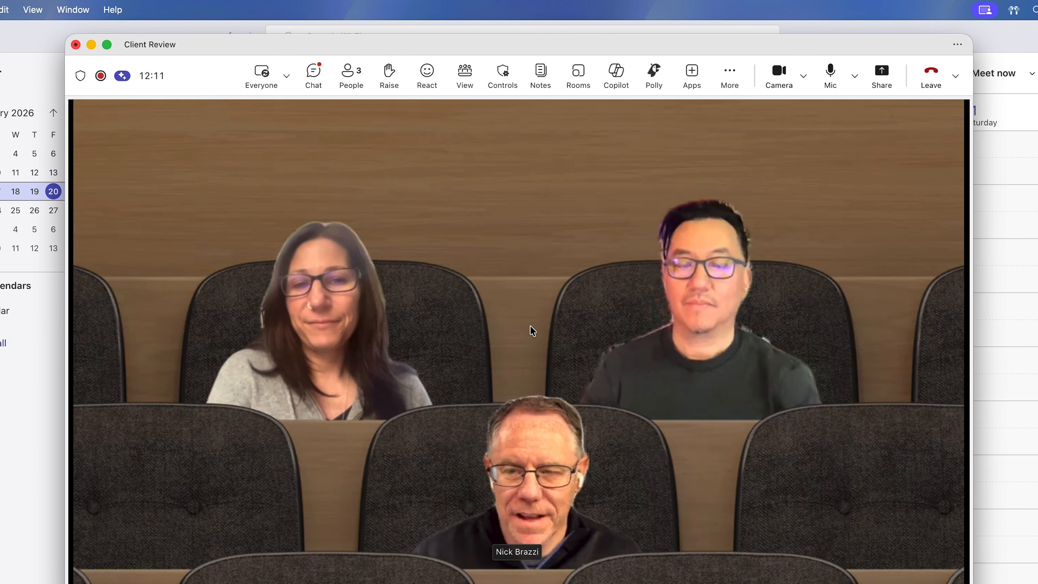
Open the maximum gallery size choices in the meeting's view options
{"action": "left_click", "coordinate": [460, 87]}
{"action": "mouse_move", "coordinate": [549, 241]}
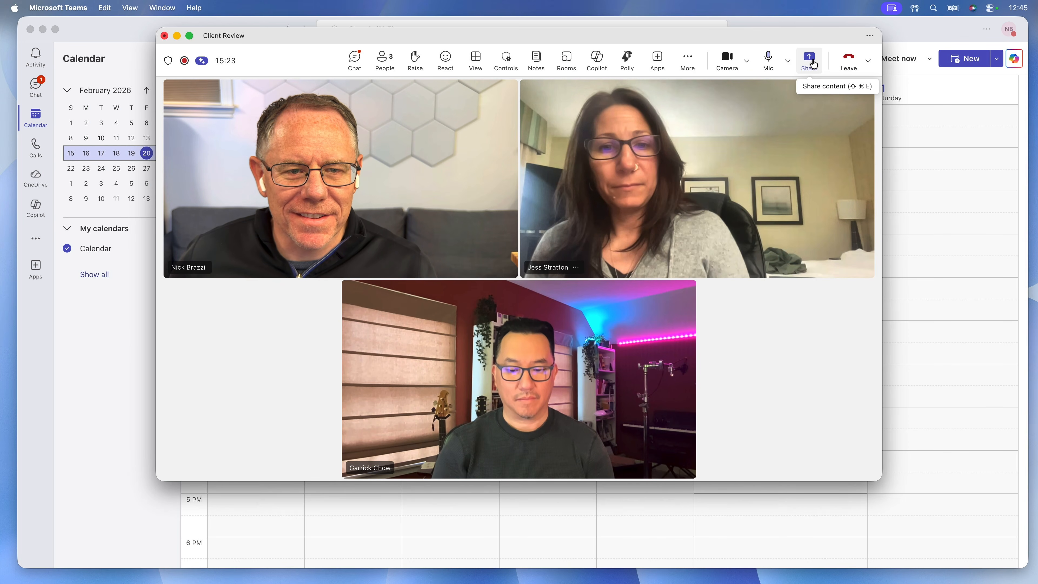
Share the Colvento_2023_Data workbook window with the meeting participants
{"action": "left_click", "coordinate": [813, 64]}
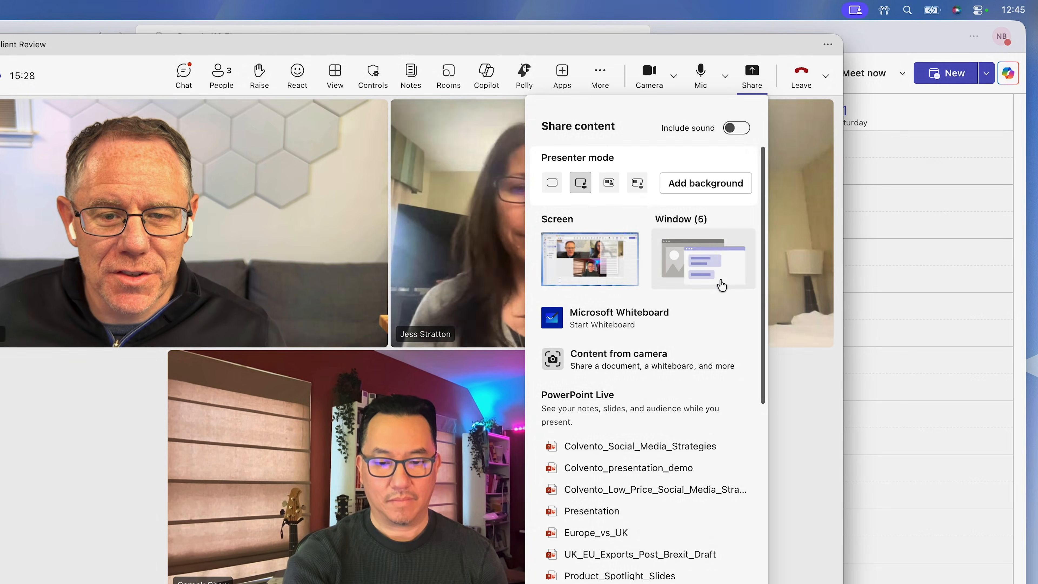
{"action": "left_click", "coordinate": [718, 283]}
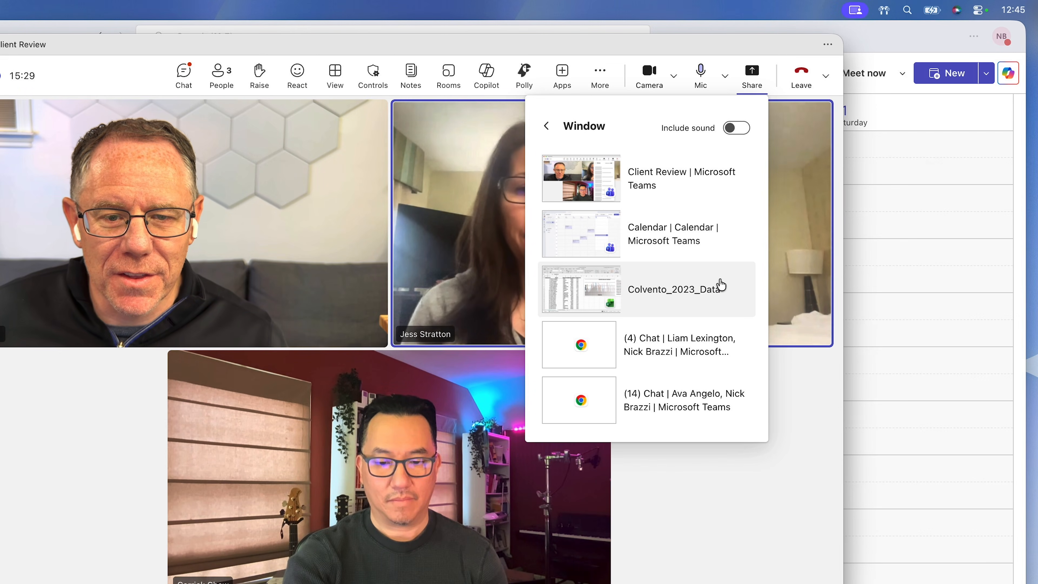
{"action": "left_click", "coordinate": [693, 294]}
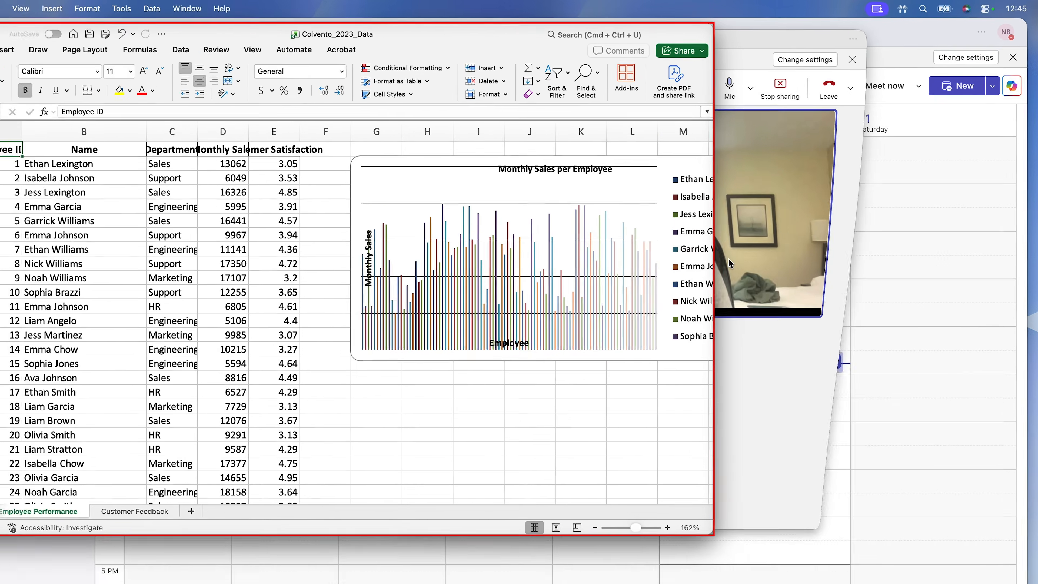
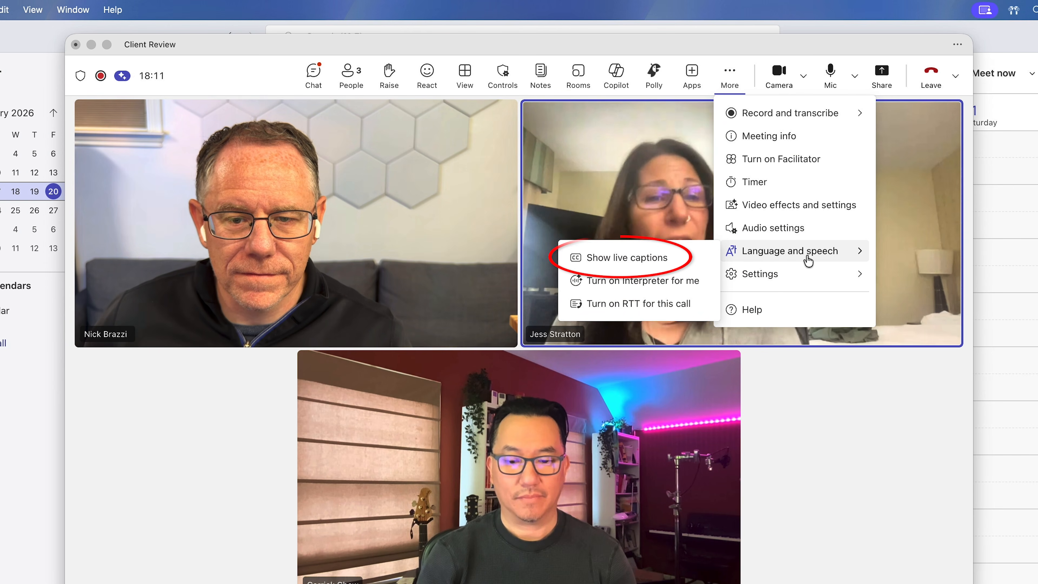
Turn on live captions in the Client Review meeting
{"action": "left_click", "coordinate": [680, 261]}
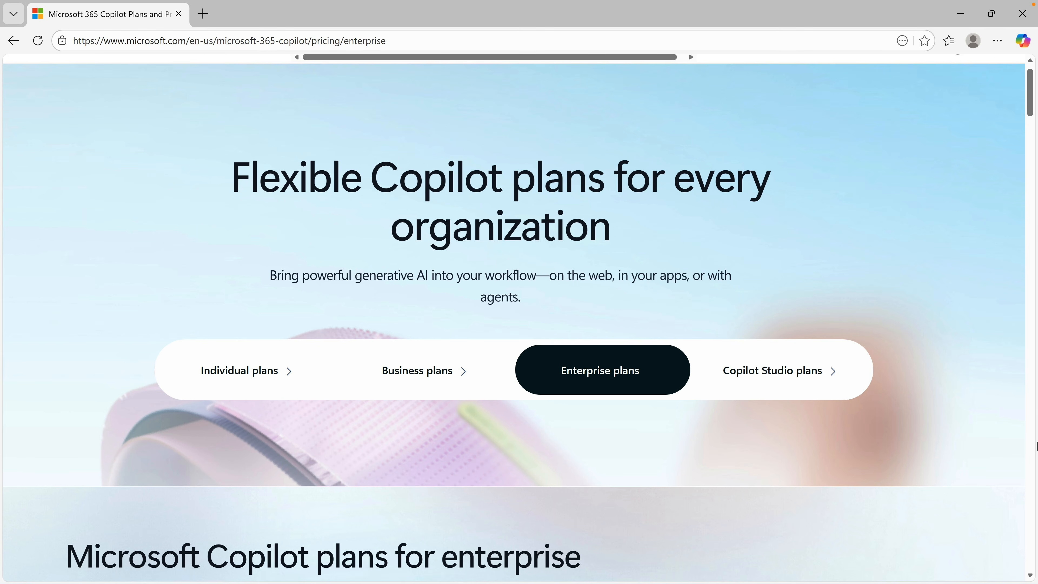
Switch to the browser and examine the Microsoft 365 Copilot enterprise plans and pricing
{"action": "scroll", "coordinate": [1036, 445], "scroll_direction": "down", "scroll_amount": 10}
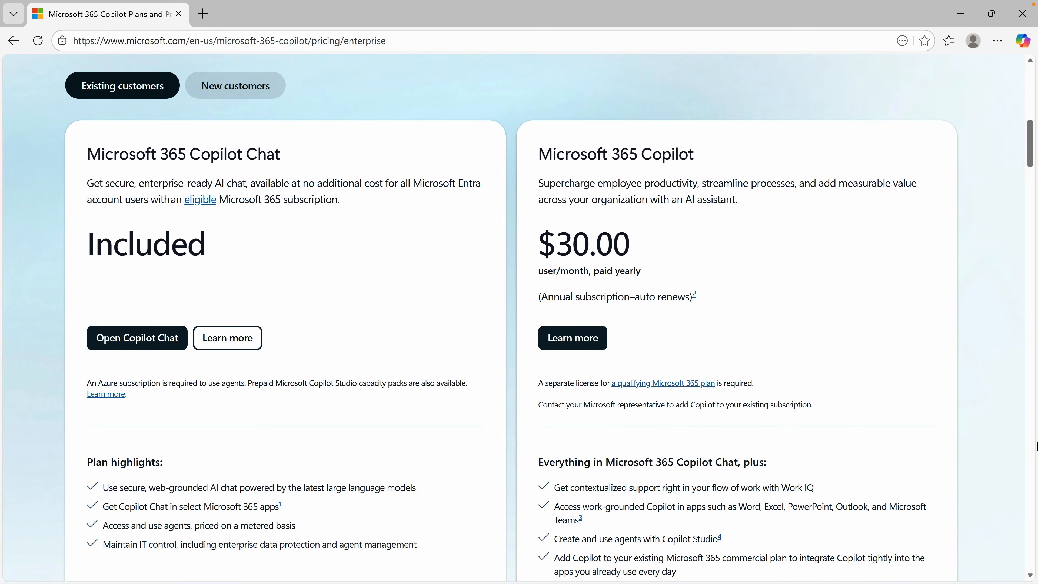
{"action": "scroll", "coordinate": [1036, 445], "scroll_direction": "down", "scroll_amount": 1}
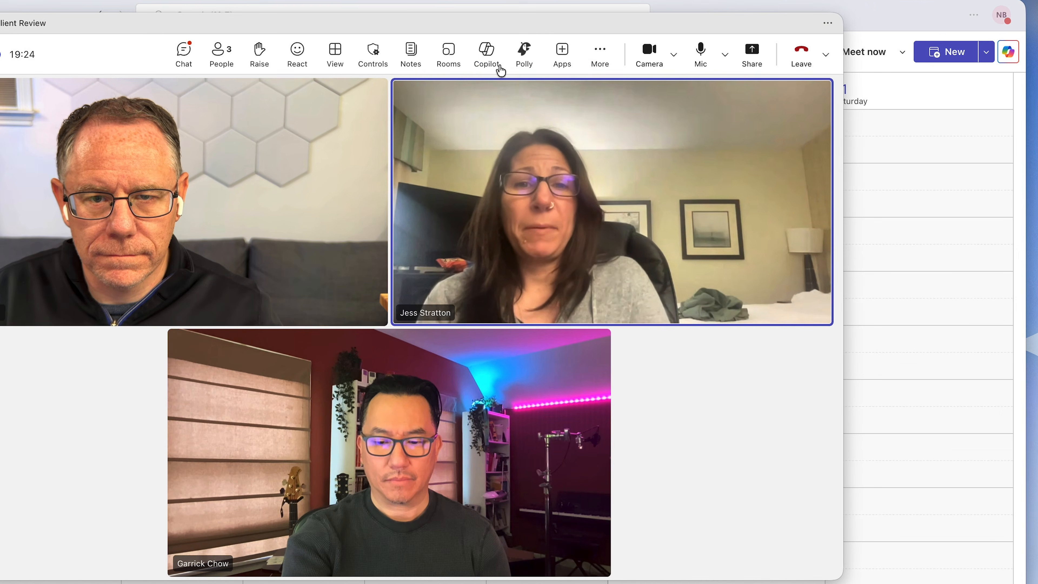
Ask Copilot in the Client Review meeting about any challenges the two other participants have had with their clients
{"action": "left_click", "coordinate": [486, 61]}
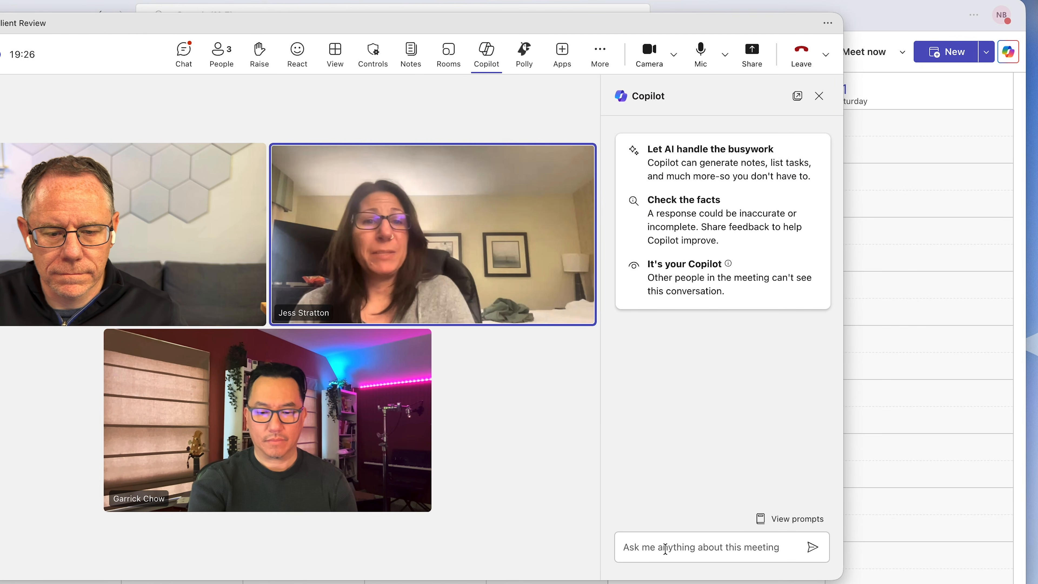
{"action": "type", "text": "Tell me about any challenges Garrick and Jess have had with their clients."}
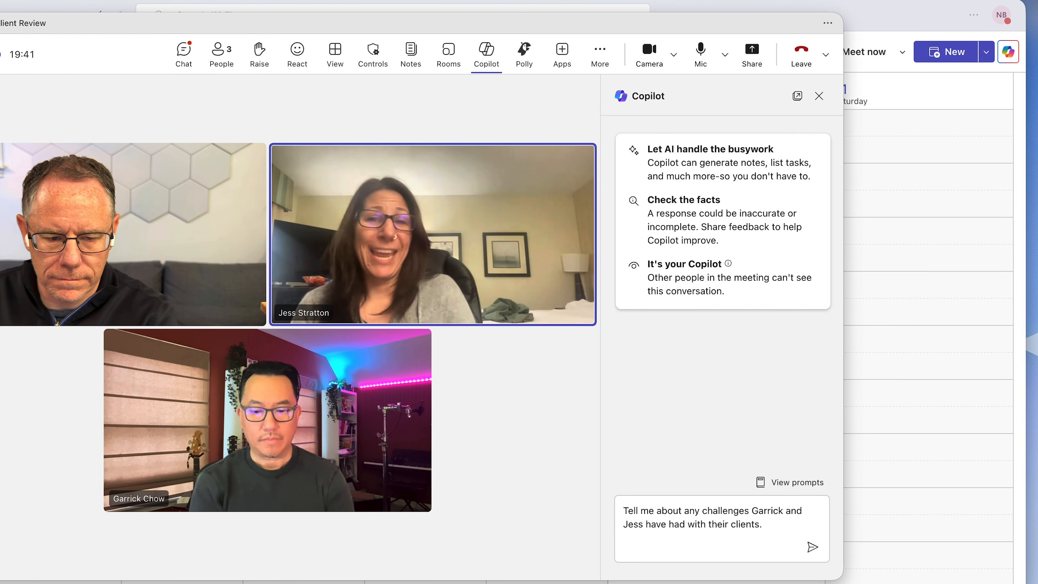
{"action": "key", "text": "Return"}
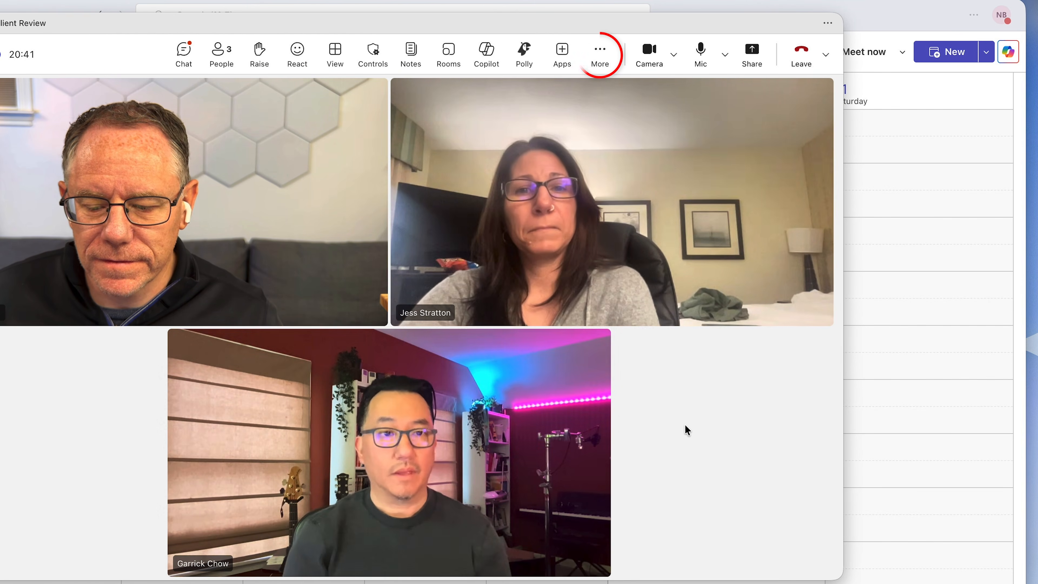
Turn on Facilitator for the Client Review meeting
{"action": "left_click", "coordinate": [606, 50]}
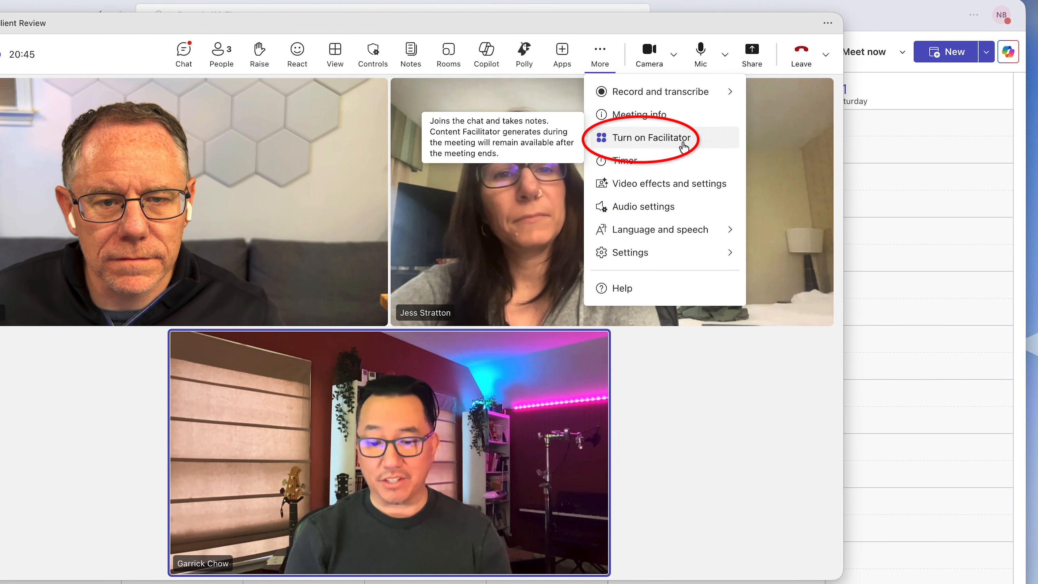
{"action": "left_click", "coordinate": [722, 147]}
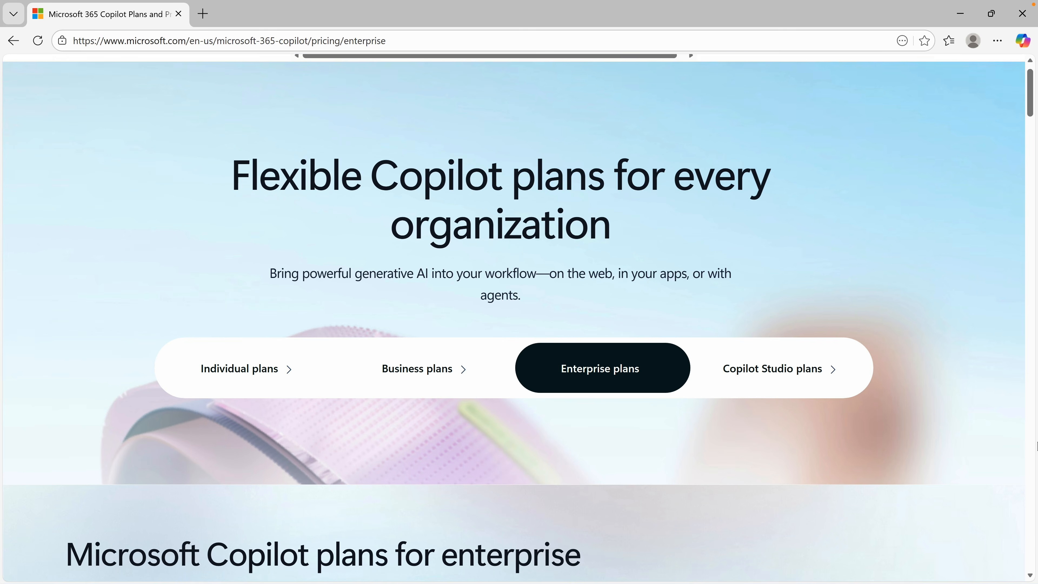
Review the enterprise Copilot plan comparison on the Microsoft pricing page in the browser
{"action": "scroll", "coordinate": [519, 318], "scroll_direction": "down", "scroll_amount": 8}
{"action": "scroll", "coordinate": [1036, 446], "scroll_direction": "down", "scroll_amount": 5}
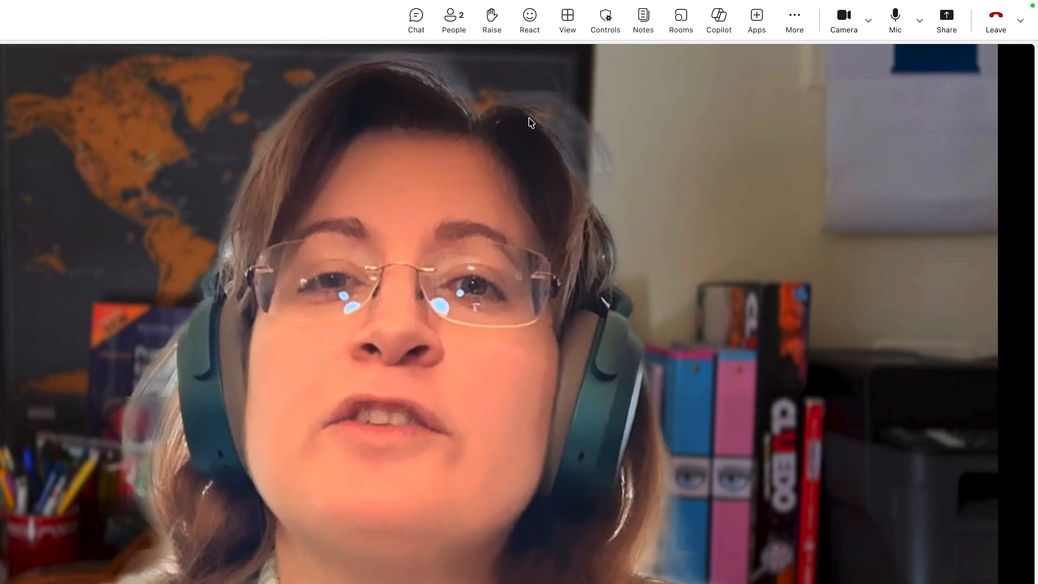
Turn on Interpreter for yourself in the meeting and open its additional language and speech options
{"action": "left_click", "coordinate": [790, 32]}
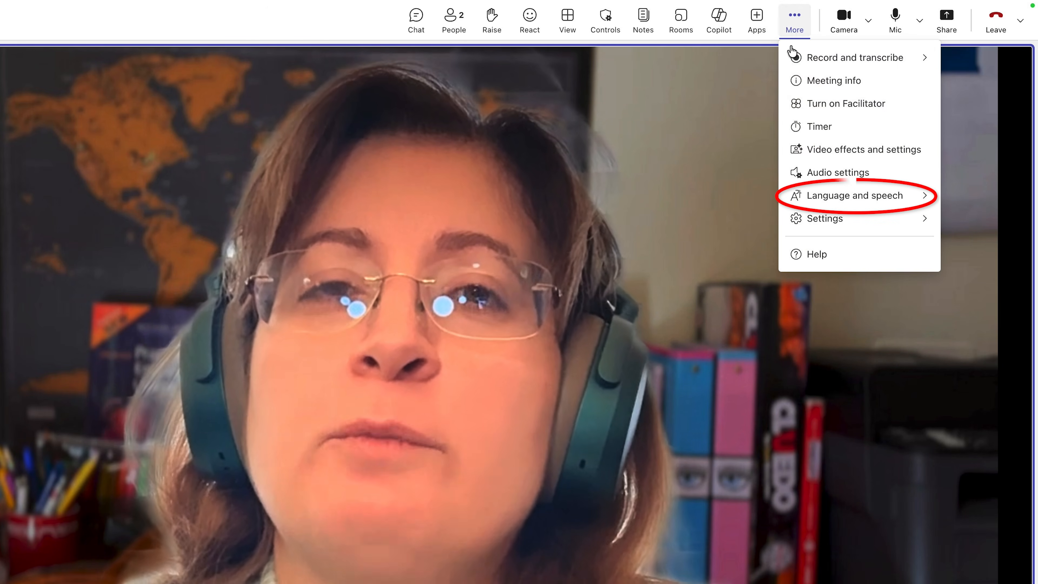
{"action": "left_click", "coordinate": [844, 203]}
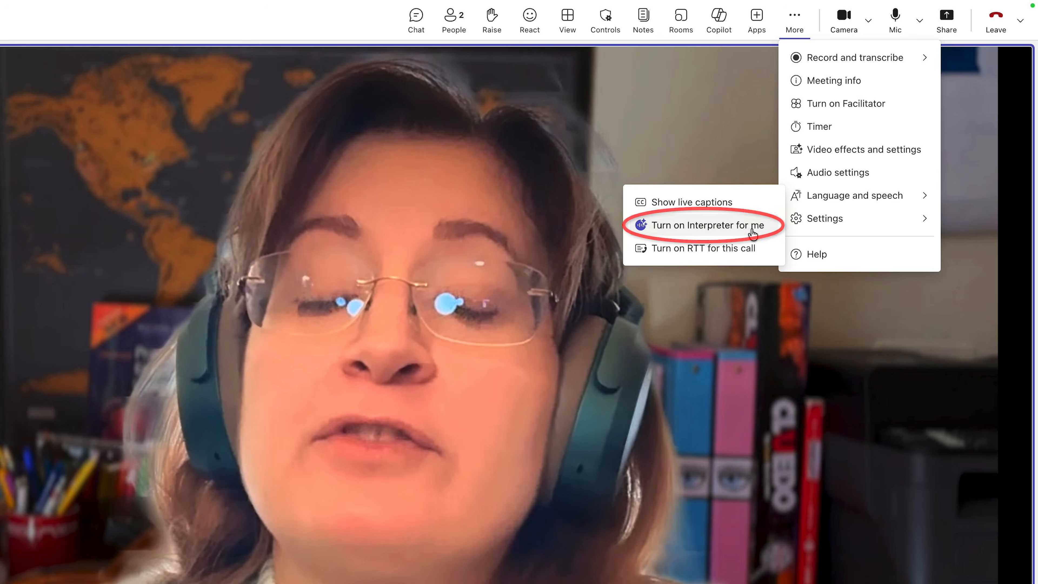
{"action": "left_click", "coordinate": [752, 229]}
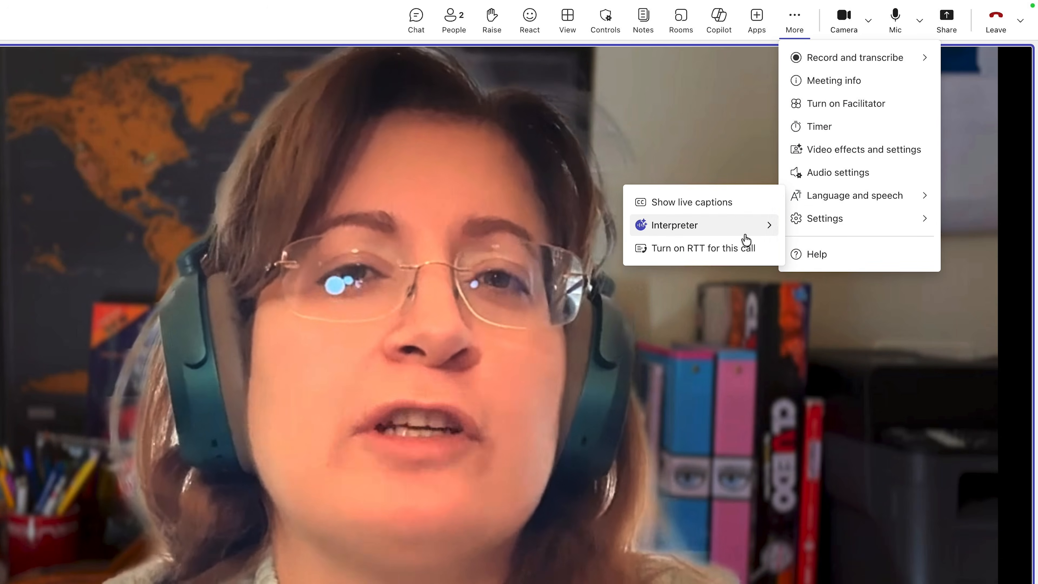
{"action": "mouse_move", "coordinate": [745, 231]}
{"action": "left_click", "coordinate": [831, 278]}
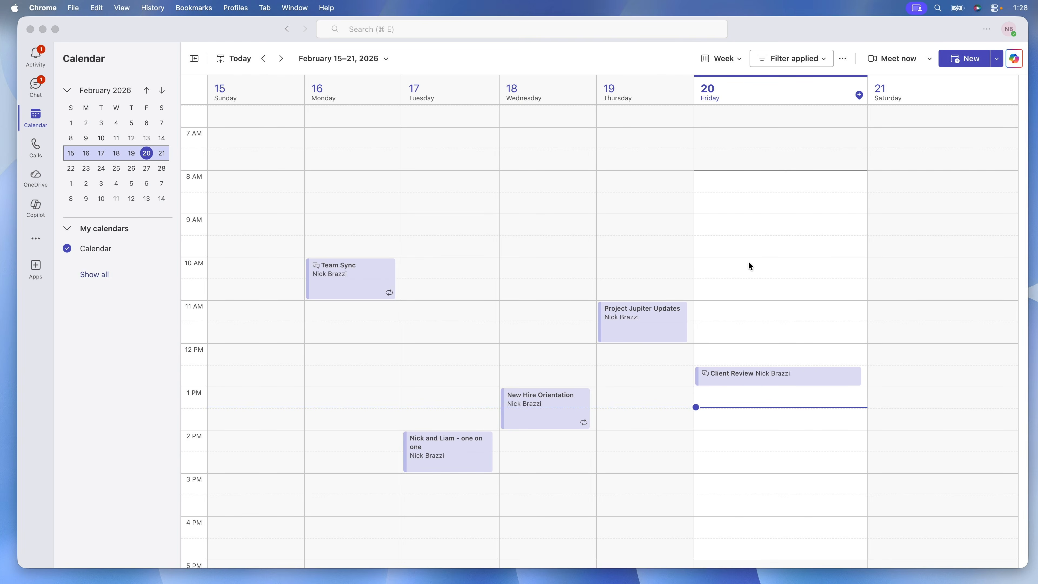
View the meeting recap from the Client Review chat and open Copilot within the recap
{"action": "left_click", "coordinate": [32, 104]}
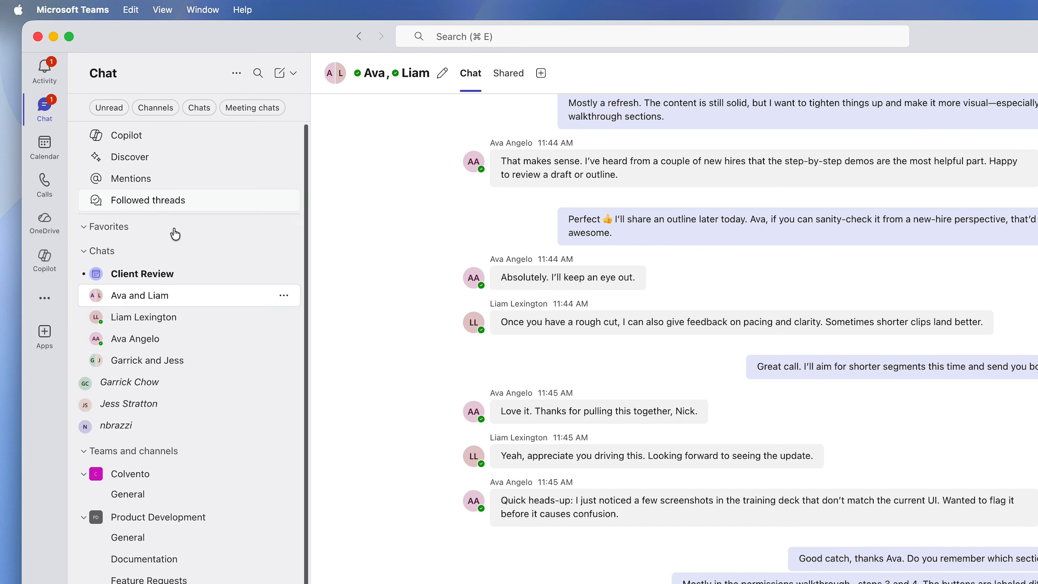
{"action": "left_click", "coordinate": [197, 274]}
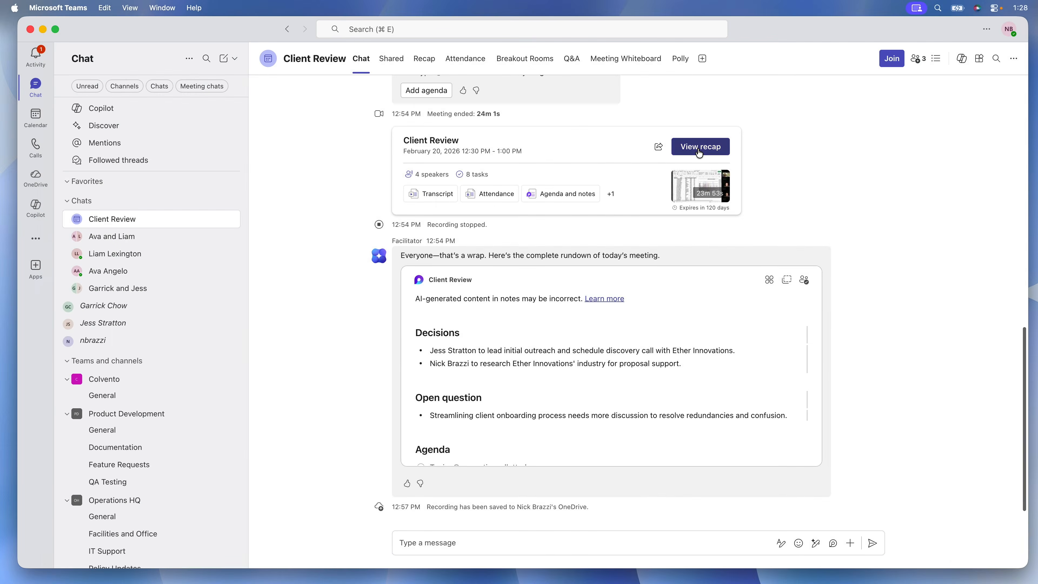
{"action": "left_click", "coordinate": [698, 148]}
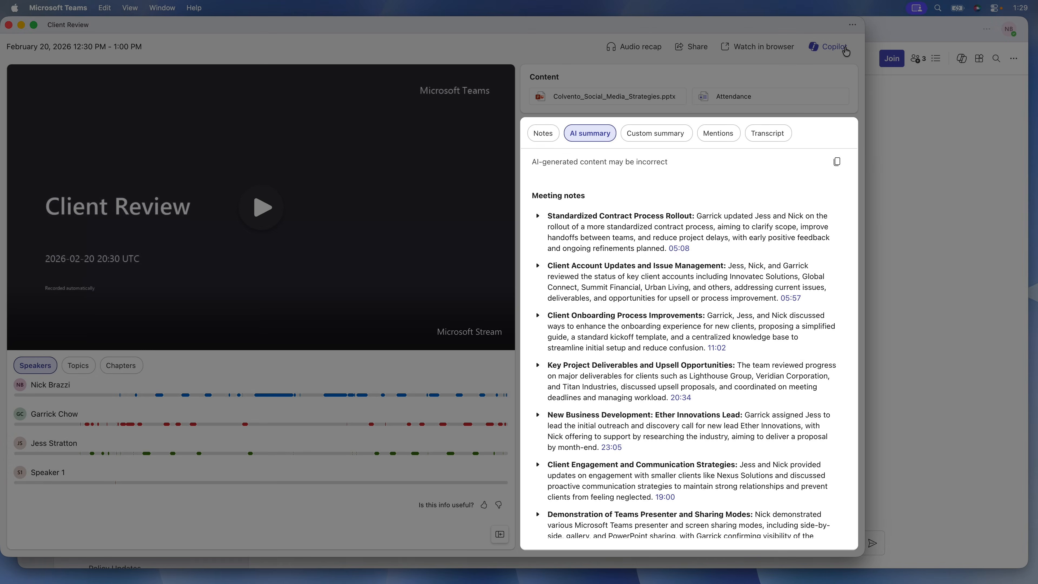
{"action": "left_click", "coordinate": [826, 47]}
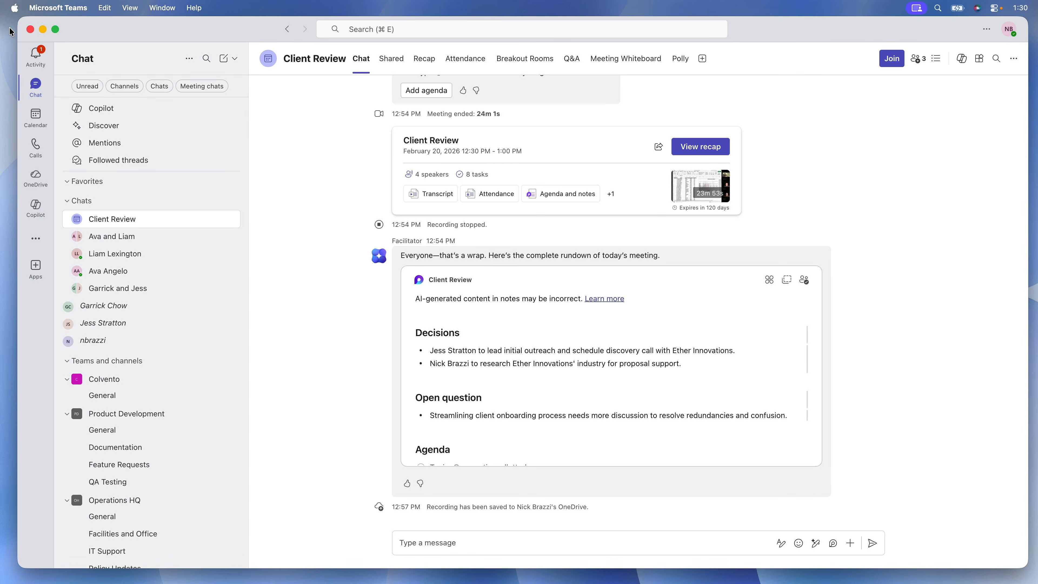
View the recap of the February 20 Client Review meeting from its calendar event
{"action": "left_click", "coordinate": [36, 115]}
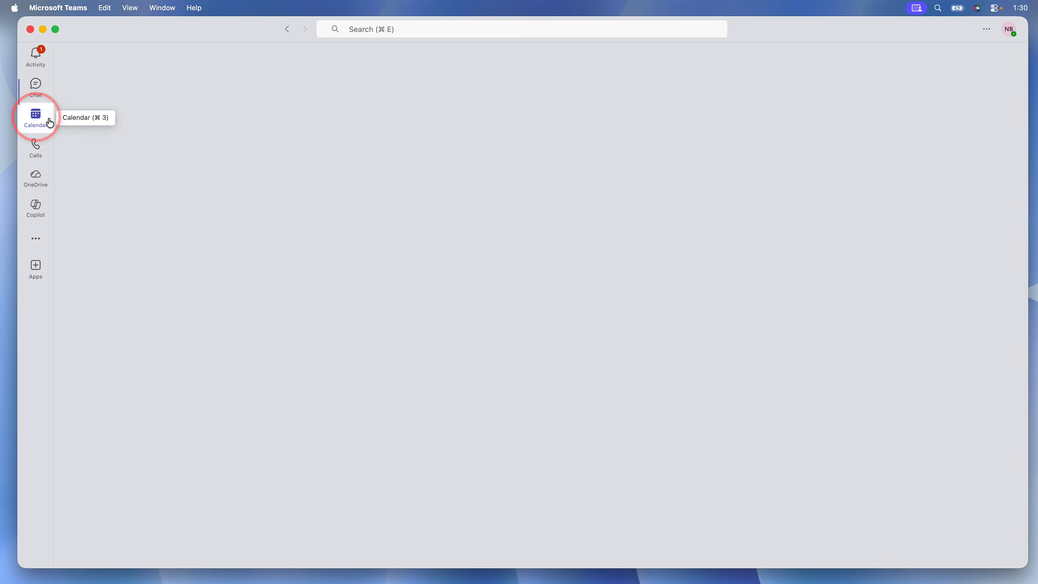
{"action": "scroll", "coordinate": [640, 293], "scroll_direction": "up", "scroll_amount": 3}
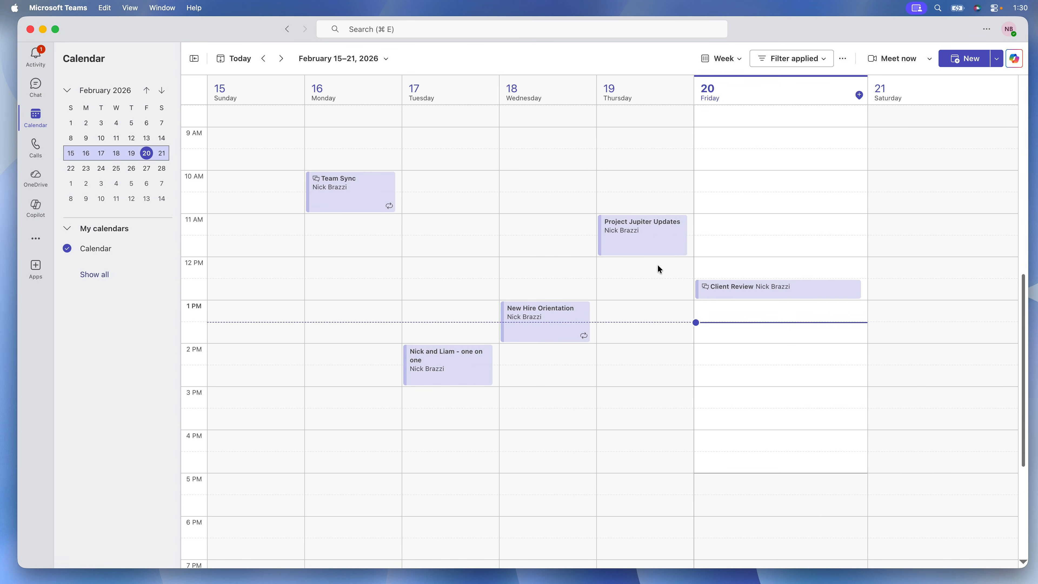
{"action": "left_click", "coordinate": [713, 294]}
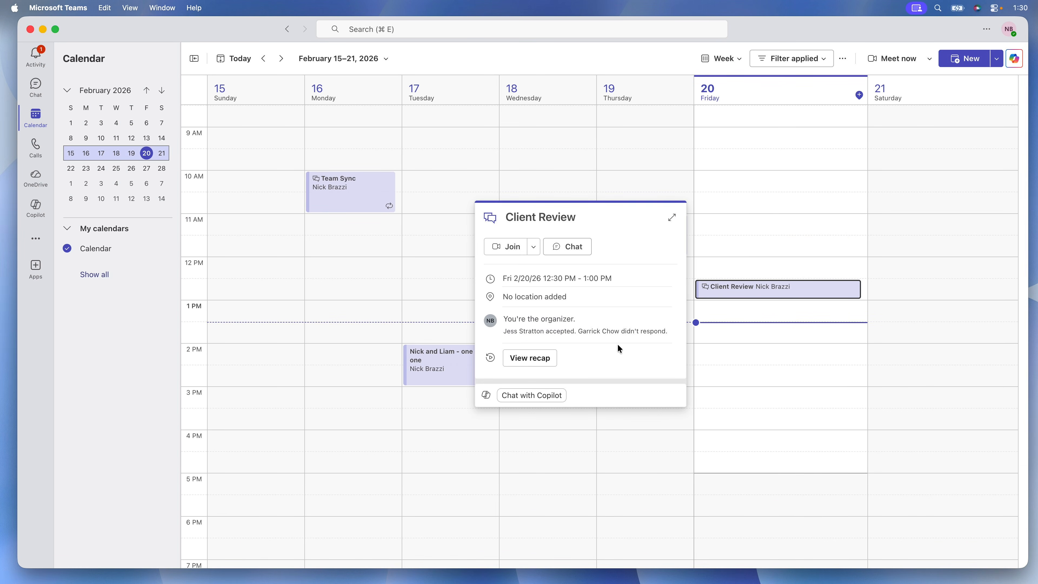
{"action": "left_click", "coordinate": [545, 364]}
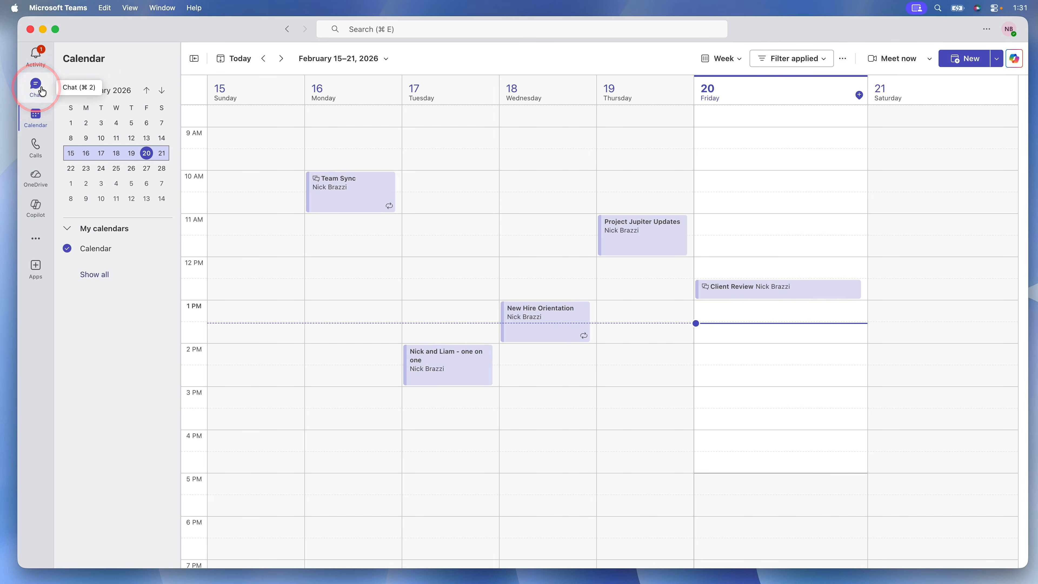
Open the attendance report from the Client Review meeting chat
{"action": "left_click", "coordinate": [43, 90]}
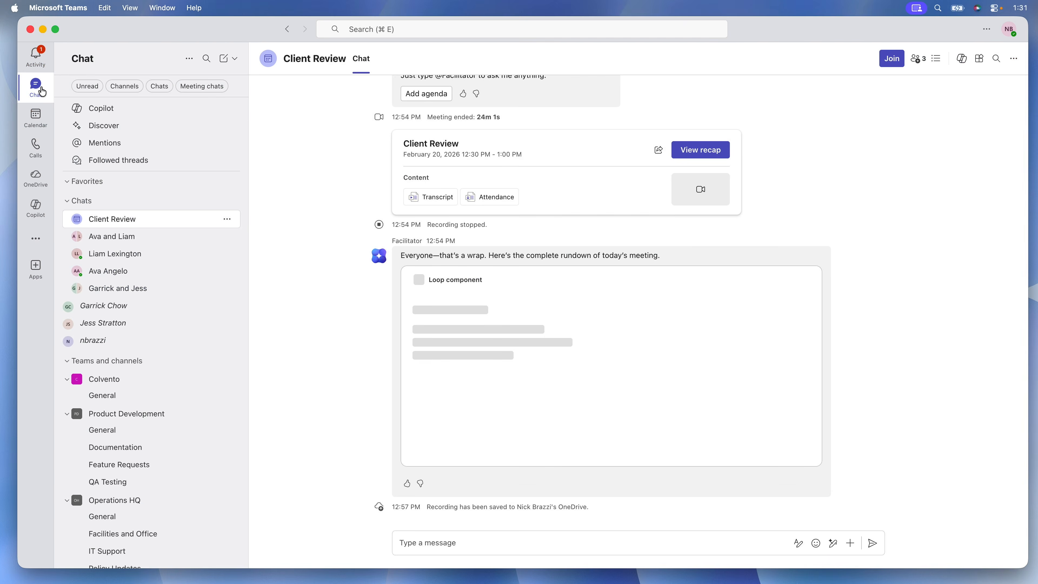
{"action": "left_click", "coordinate": [109, 218]}
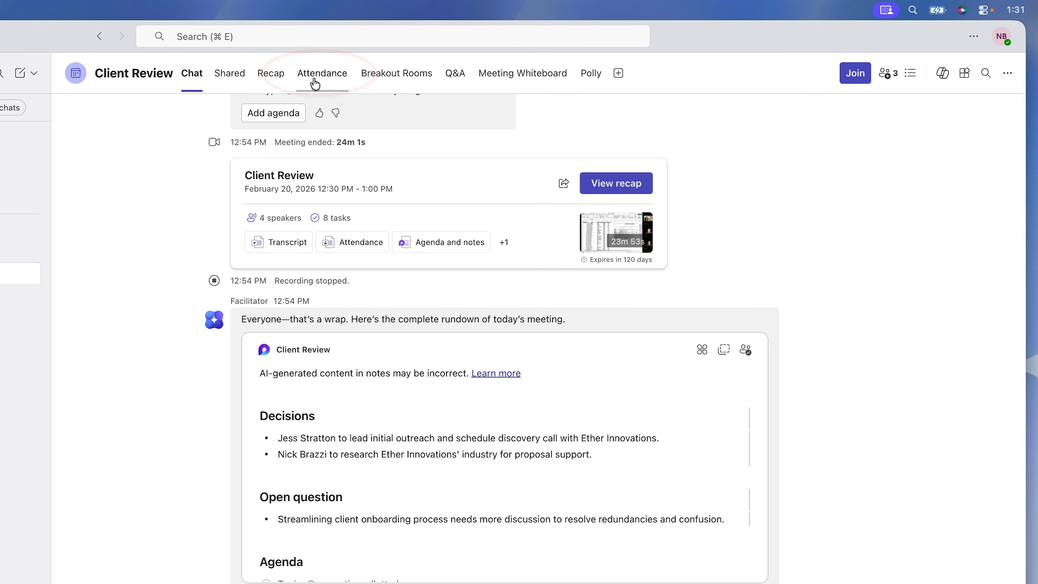
{"action": "left_click", "coordinate": [315, 77]}
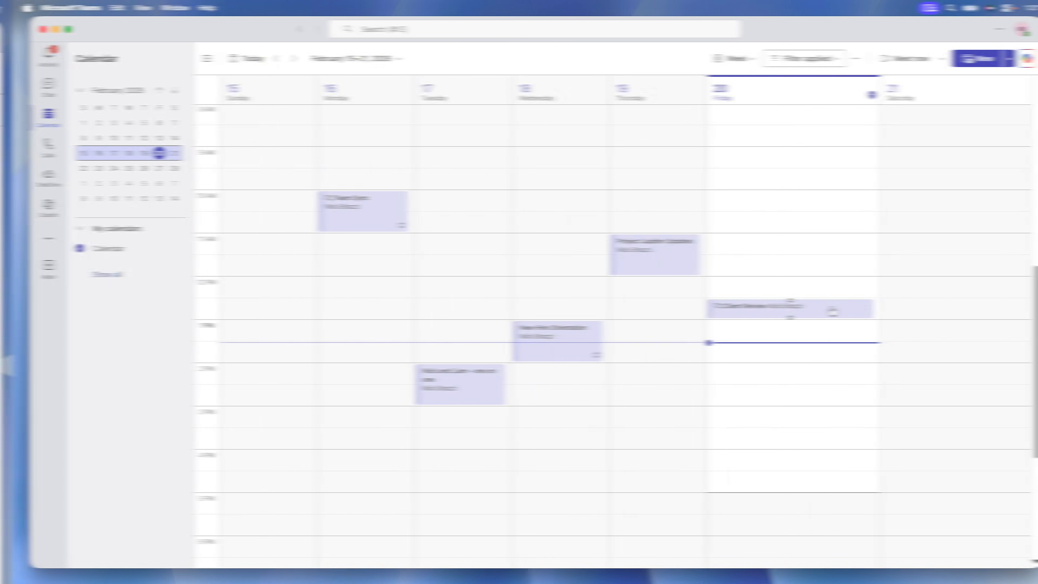
Open the attendance report through the recap of the Client Review calendar event
{"action": "left_click", "coordinate": [813, 308]}
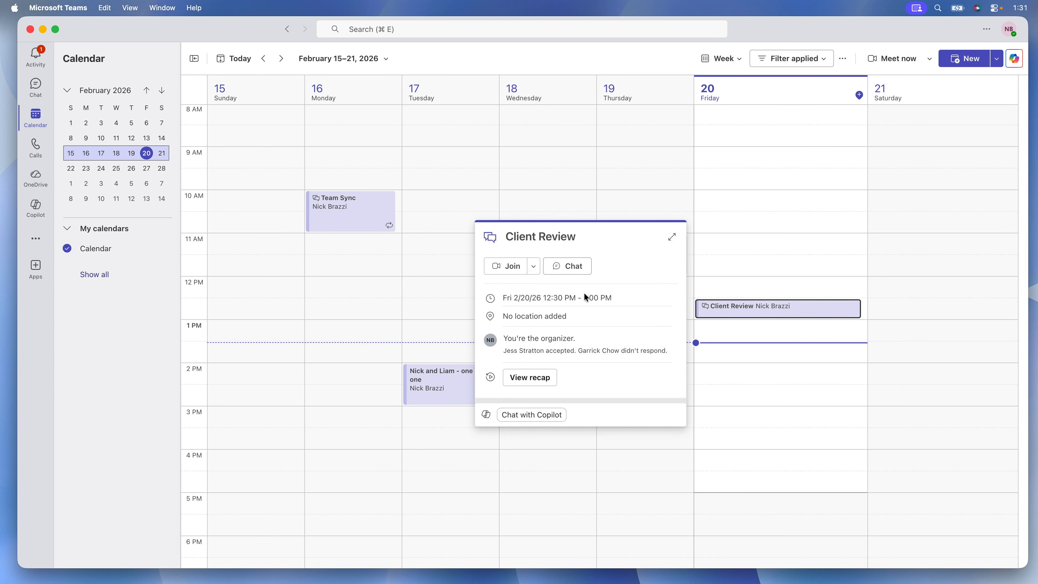
{"action": "left_click", "coordinate": [549, 377]}
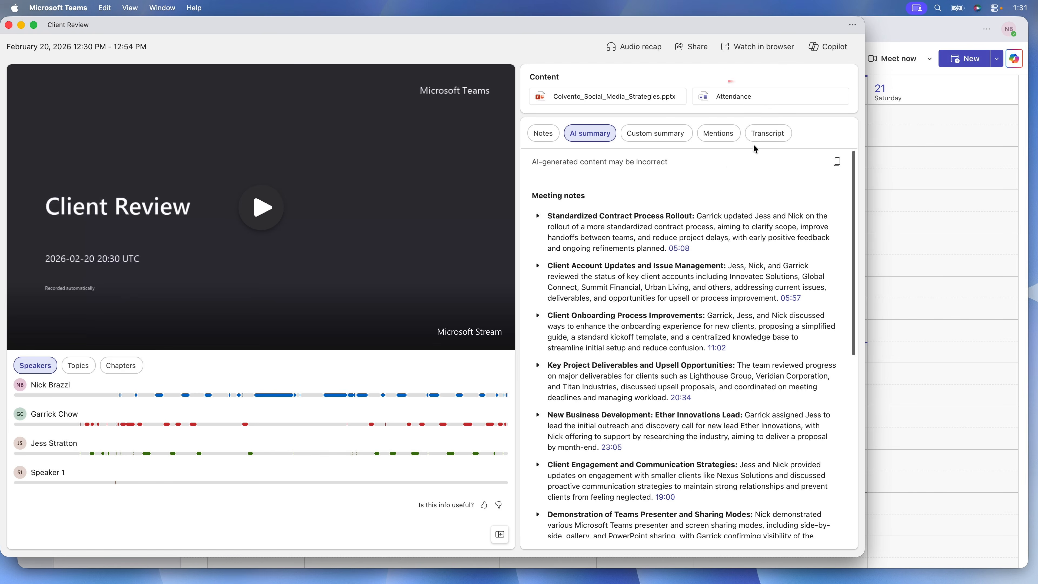
{"action": "left_click", "coordinate": [788, 94]}
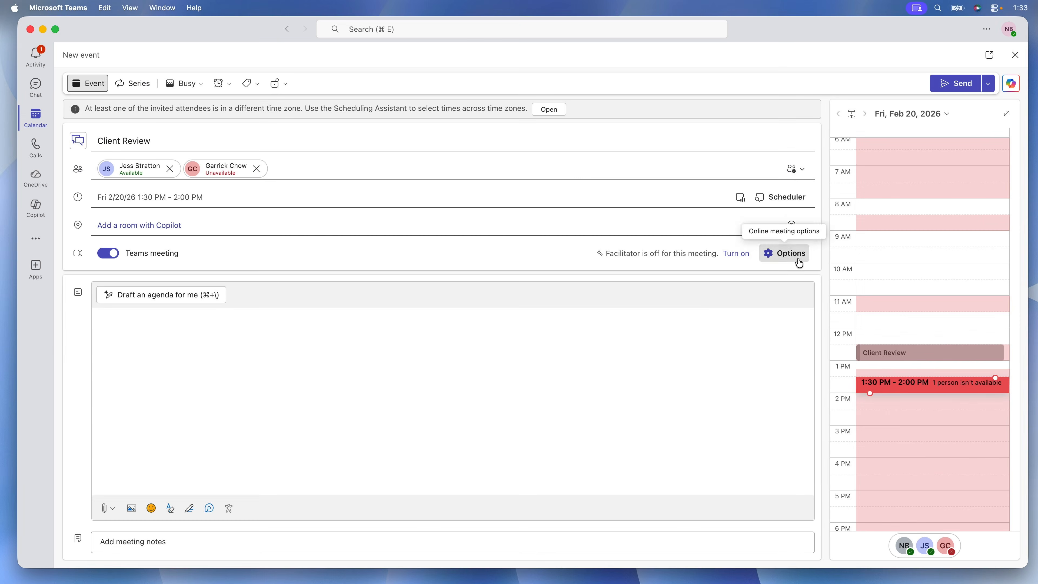
Open the Participation settings in the new Client Review event's meeting options, down to the attendance report setting
{"action": "left_click", "coordinate": [799, 261]}
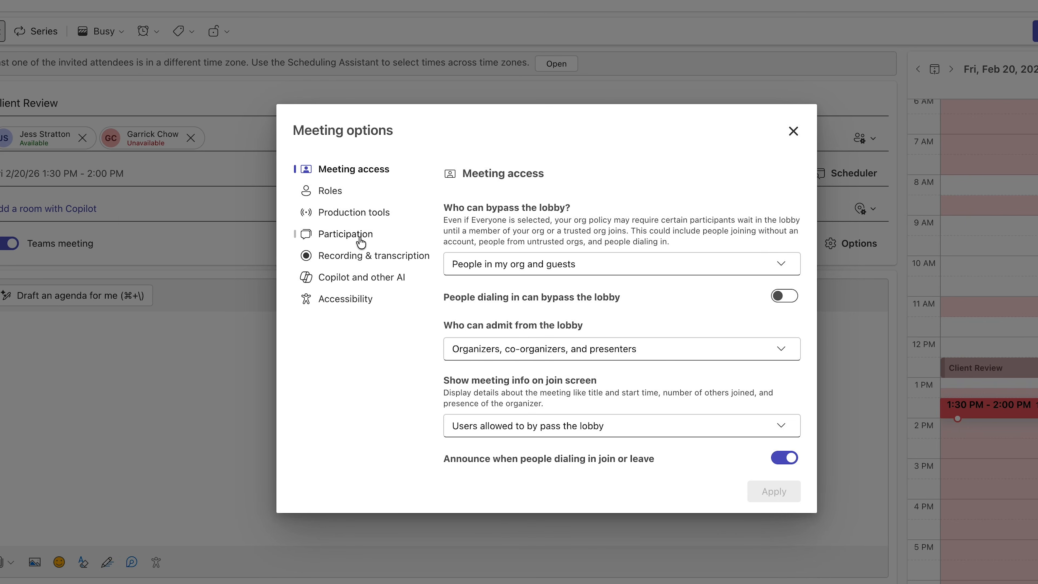
{"action": "left_click", "coordinate": [360, 241]}
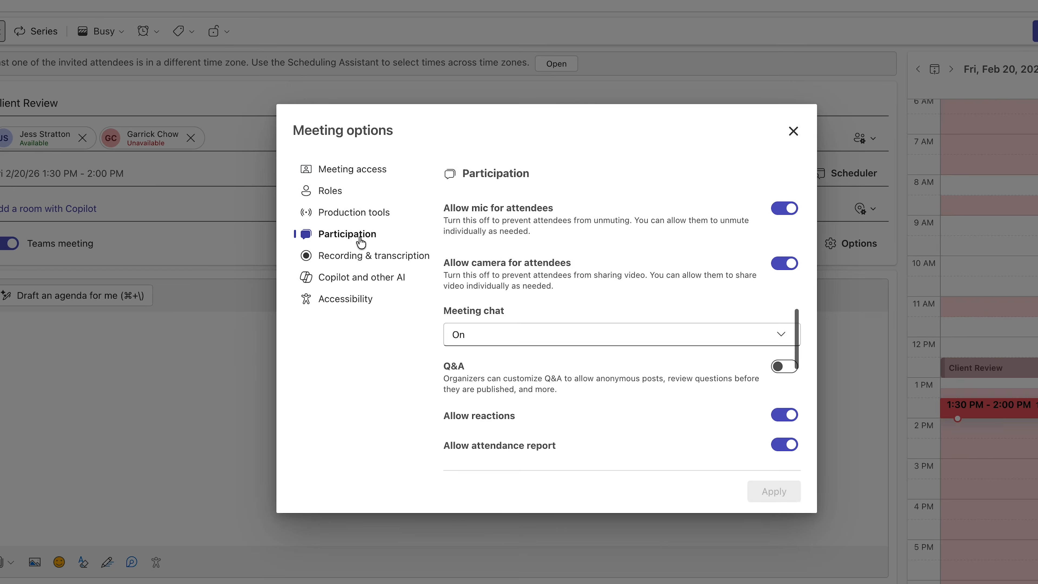